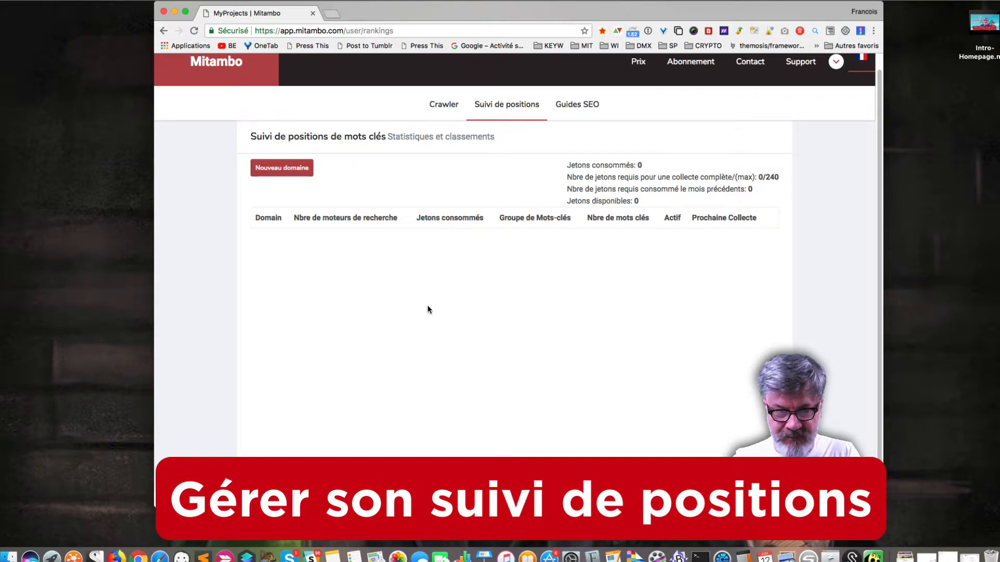
Step: Start a new position-tracking domain and set its name to seodecollageimmediat.com
left_click(284, 172)
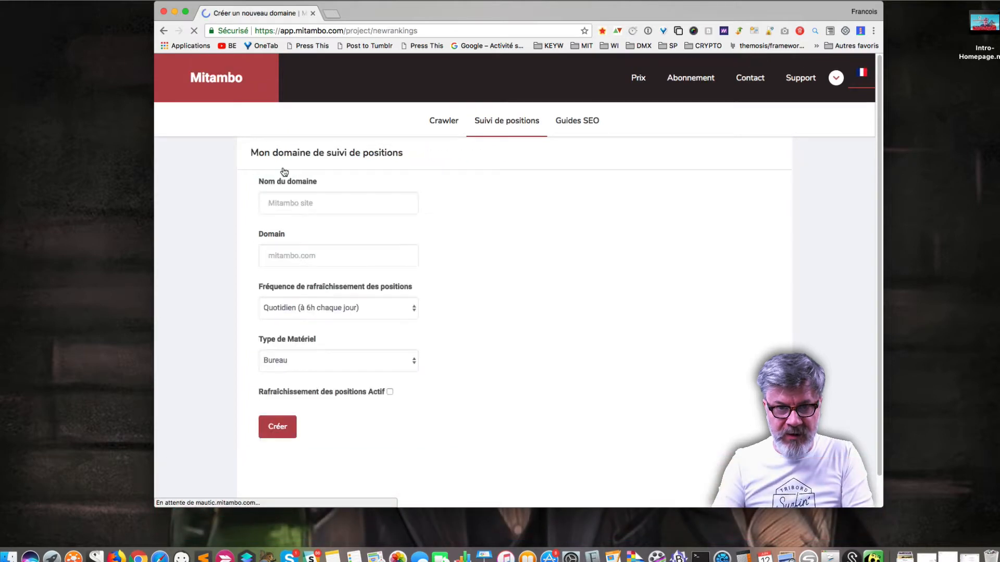
left_click(284, 205)
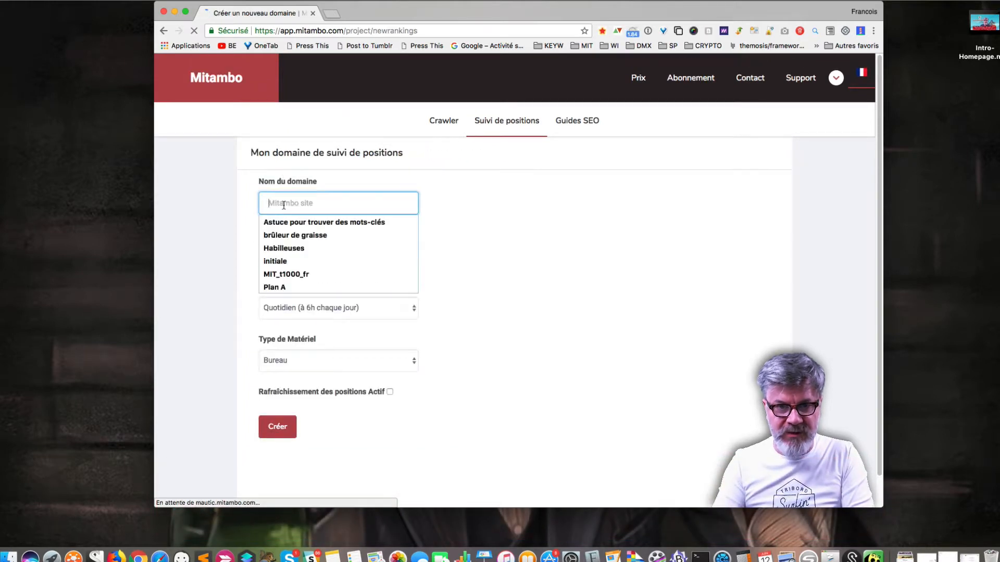
type("seo")
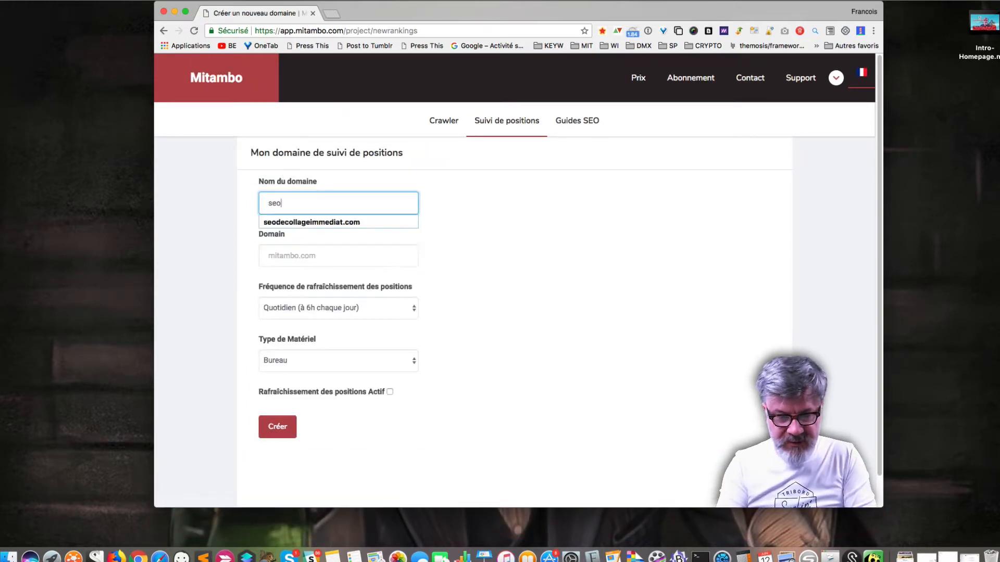
key("Down")
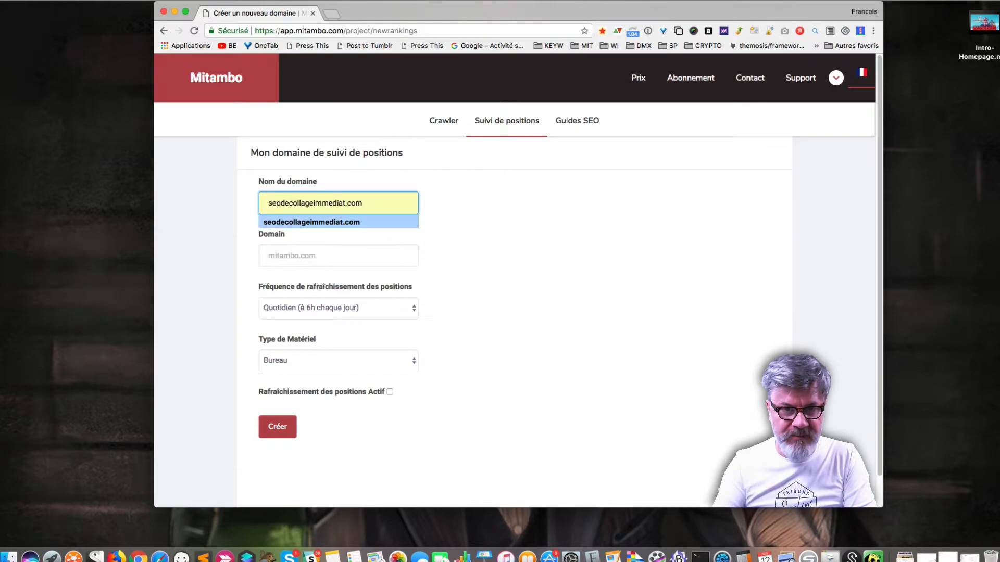
key("Return")
Step: Fill in the domain address of the new tracking project as seodecollageimmediat.com
double_click(282, 204)
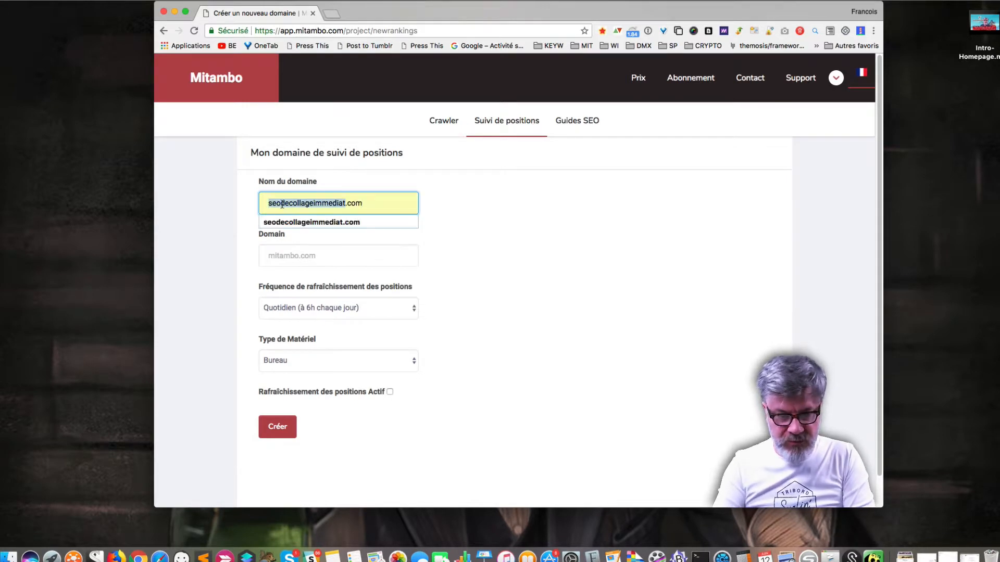
left_click(273, 249)
key("super+v")
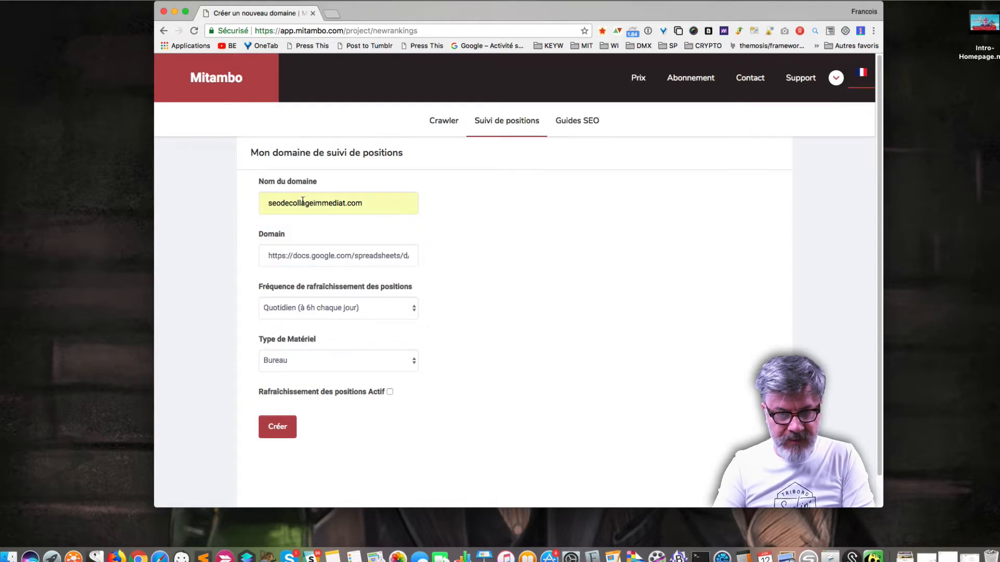
triple_click(303, 202)
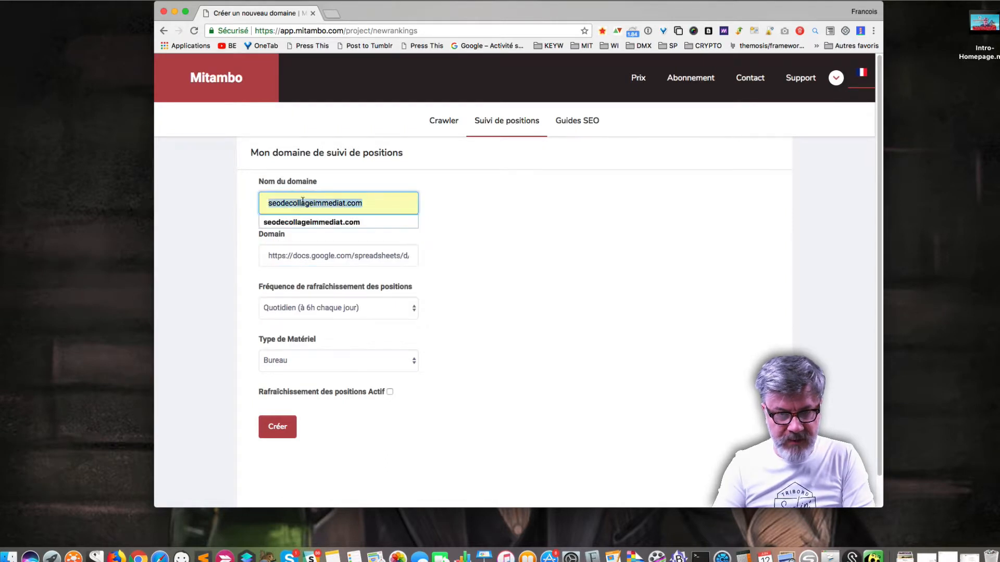
triple_click(300, 252)
key("BackSpace")
type("seodecollageimmediat.com")
left_click(451, 279)
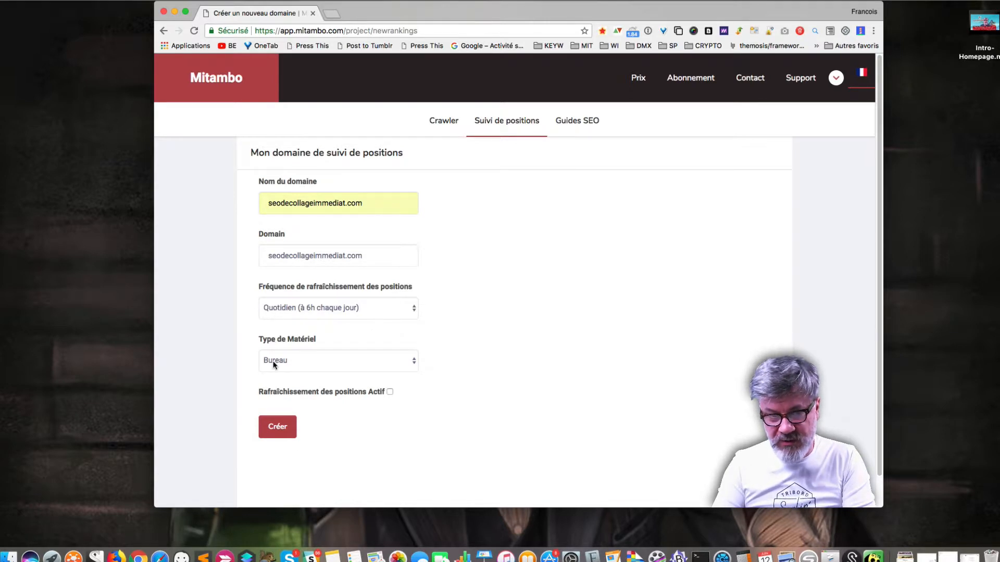
Step: Create the domain with the refresh frequency Quotidien (à 6h chaque jour), device type Bureau and position refresh inactive
left_click(275, 308)
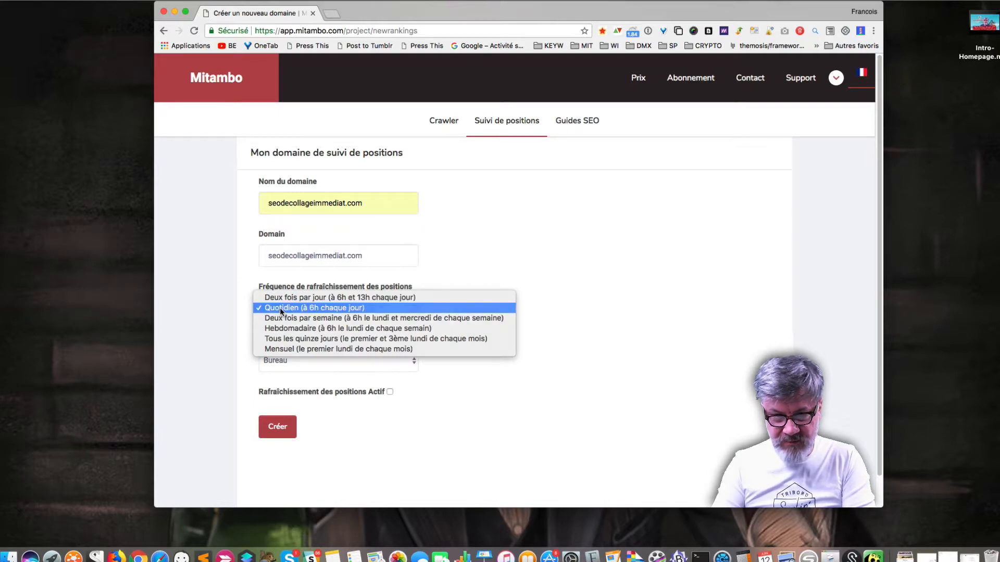
left_click(280, 307)
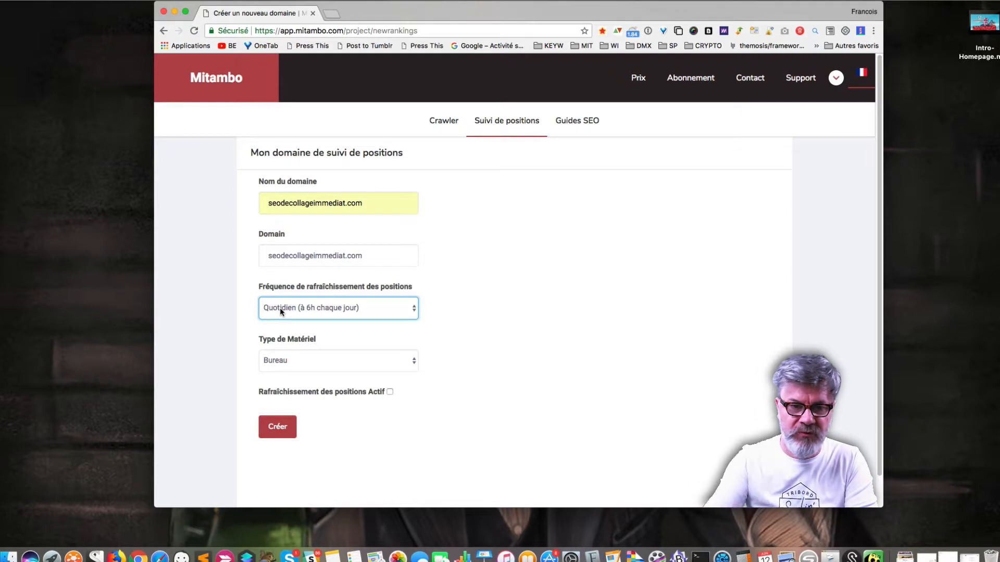
left_click(281, 363)
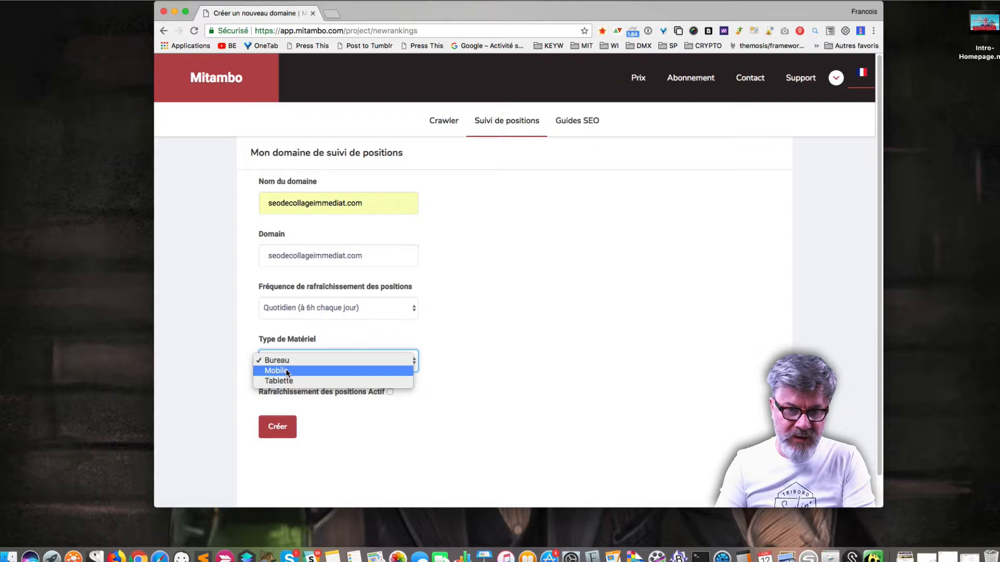
left_click(294, 361)
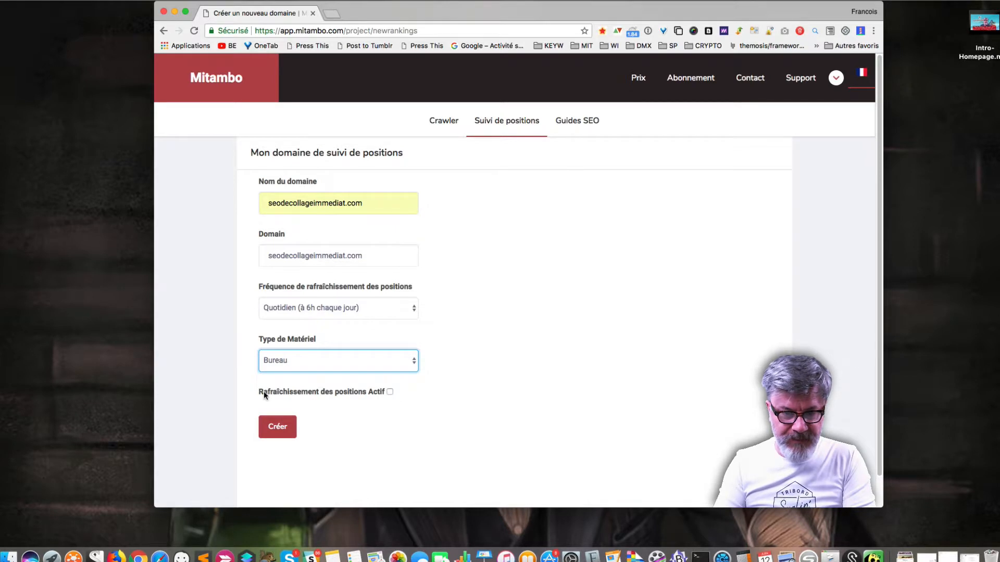
left_click(390, 393)
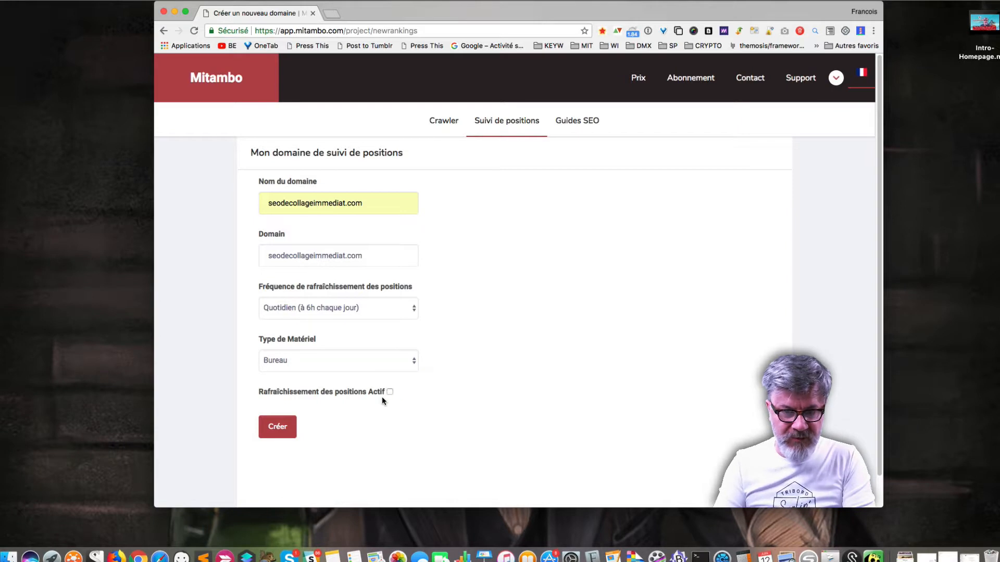
left_click(287, 428)
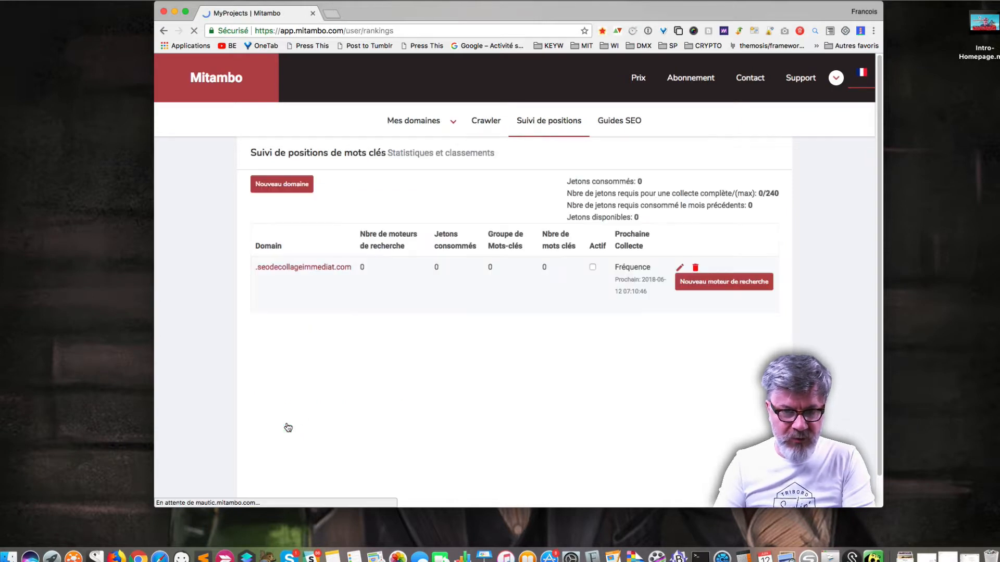
left_click(593, 268)
left_click(592, 269)
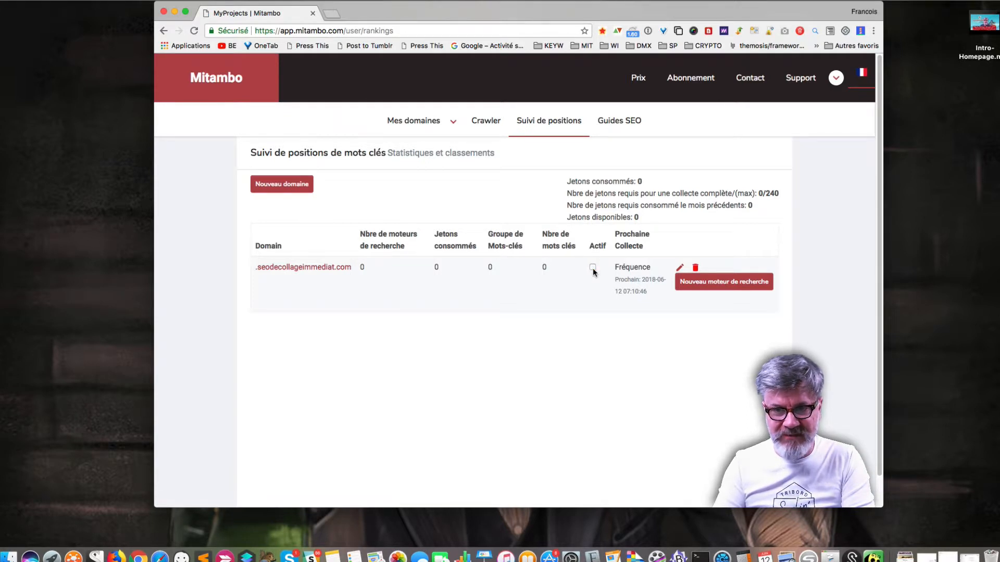
left_click(592, 268)
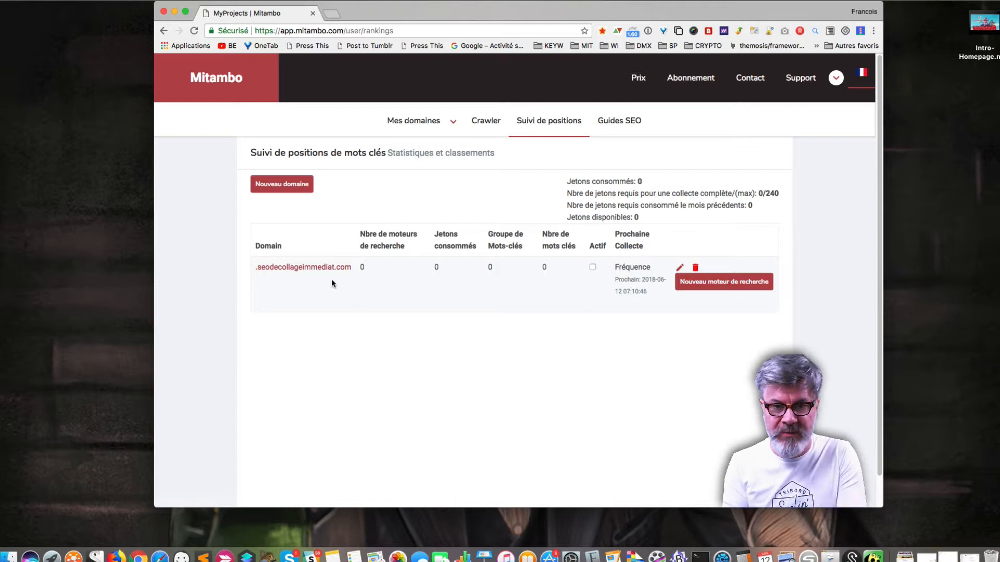
Step: Add a search engine to seodecollageimmediat.com with google.fr and the language Français, leaving city and competitors empty
left_click(678, 284)
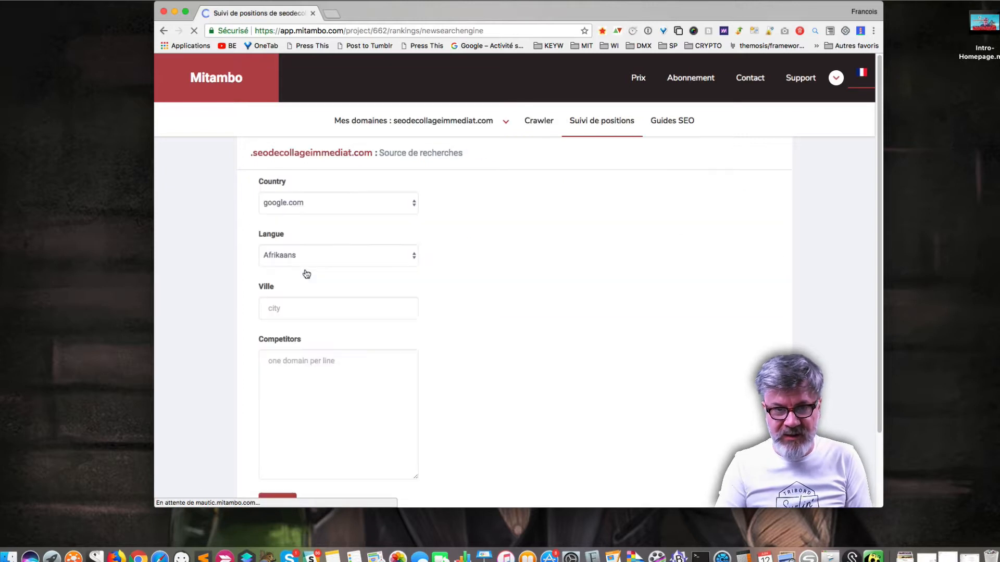
left_click(339, 202)
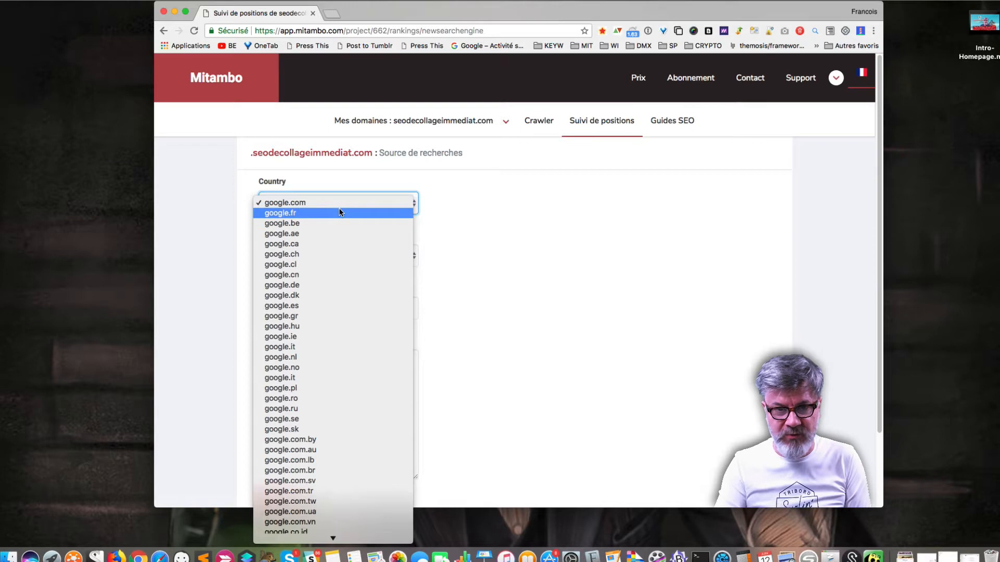
left_click(340, 213)
left_click(333, 257)
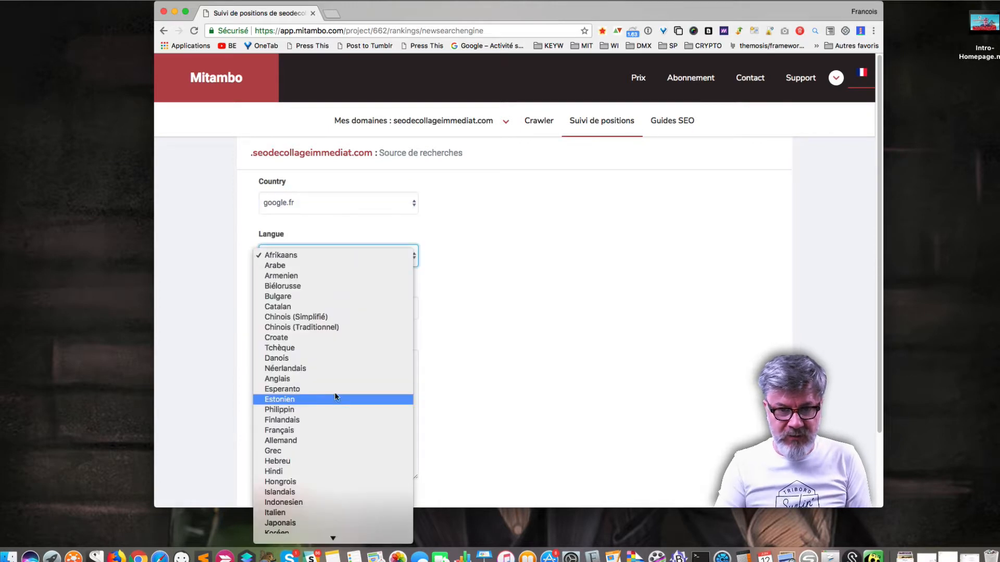
left_click(331, 429)
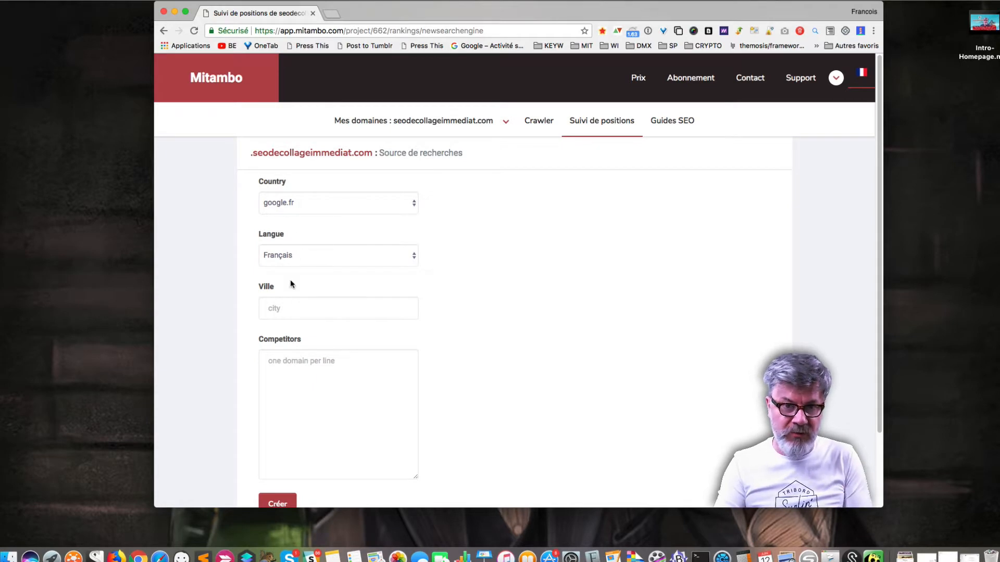
scroll(319, 323, "down", 2)
left_click(291, 333)
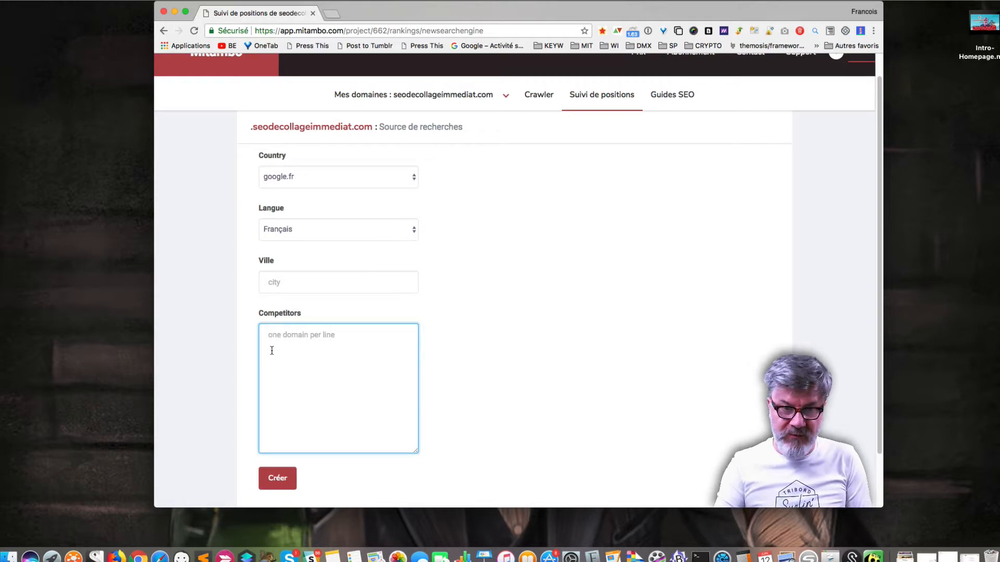
left_click(275, 475)
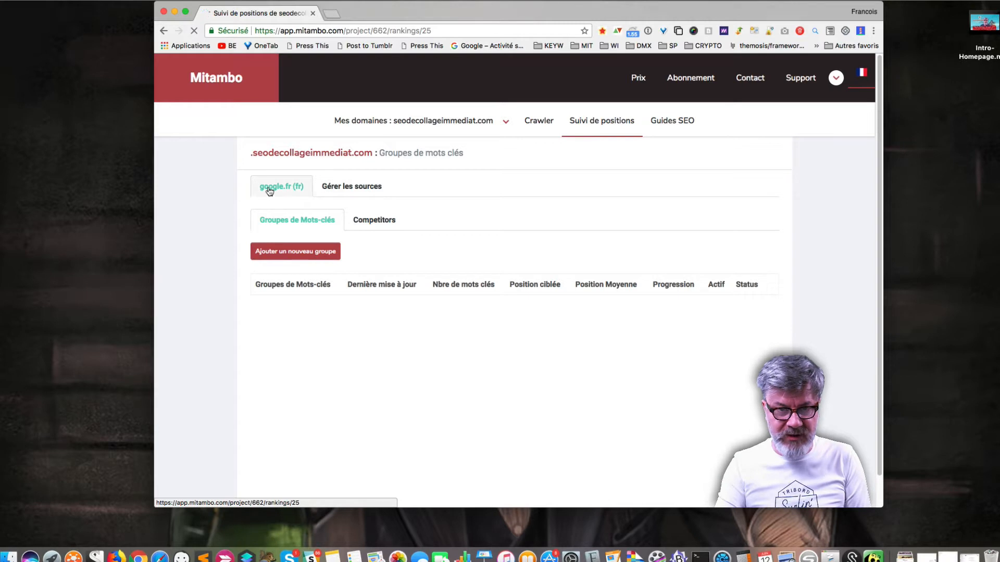
Step: Add a second search source for the domain with google.be and the language Français, without city or competitors
left_click(361, 189)
left_click(328, 217)
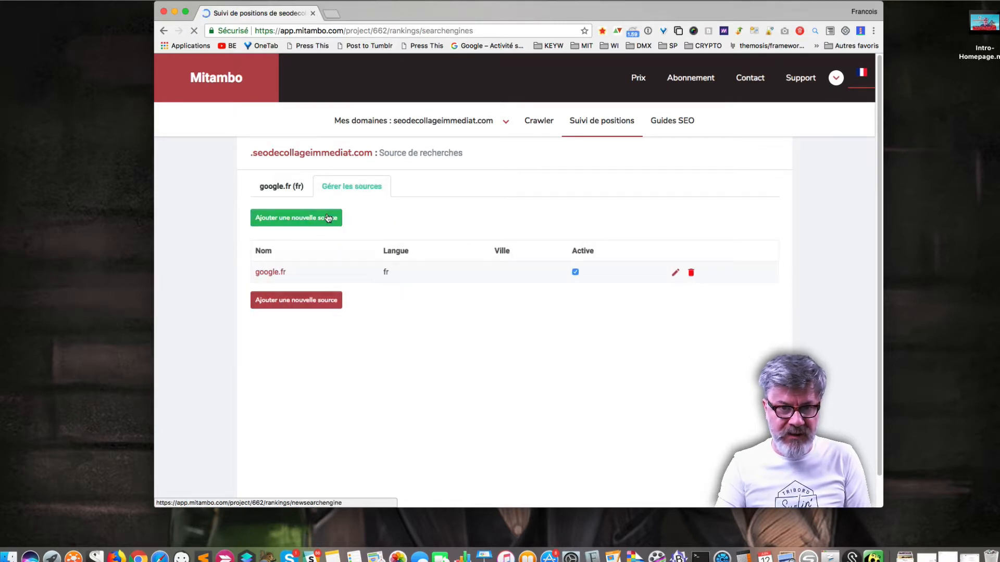
left_click(313, 203)
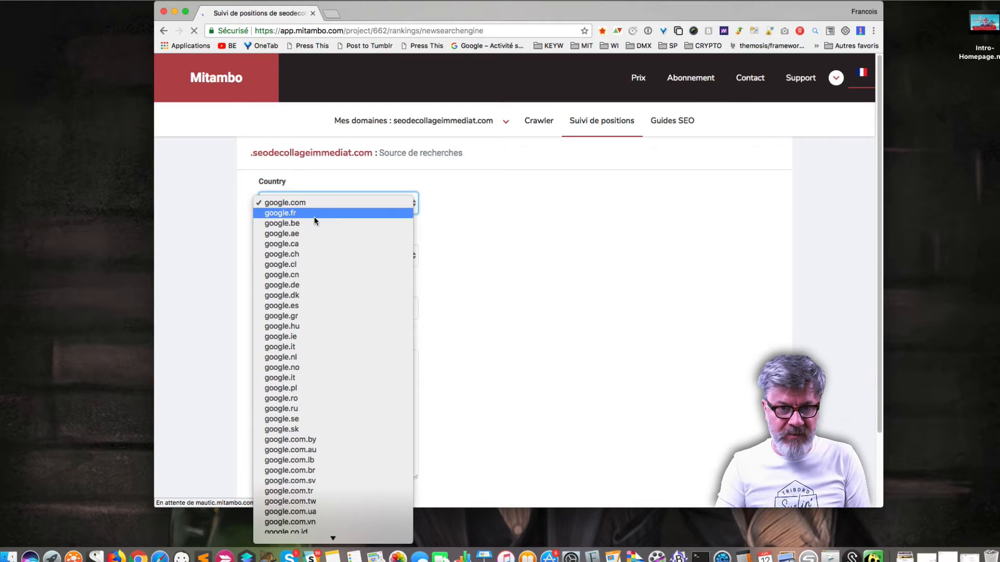
left_click(314, 222)
left_click(313, 256)
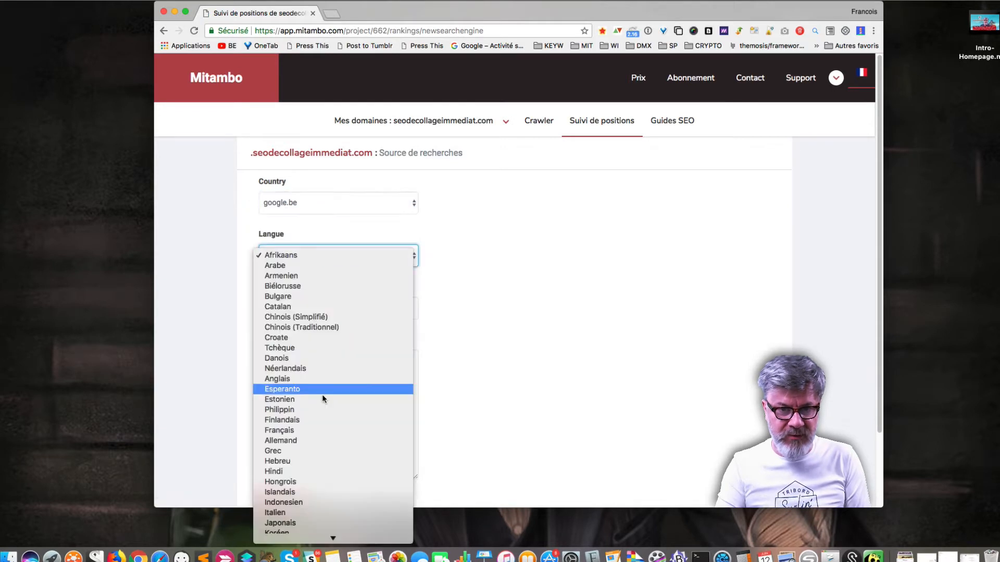
left_click(323, 430)
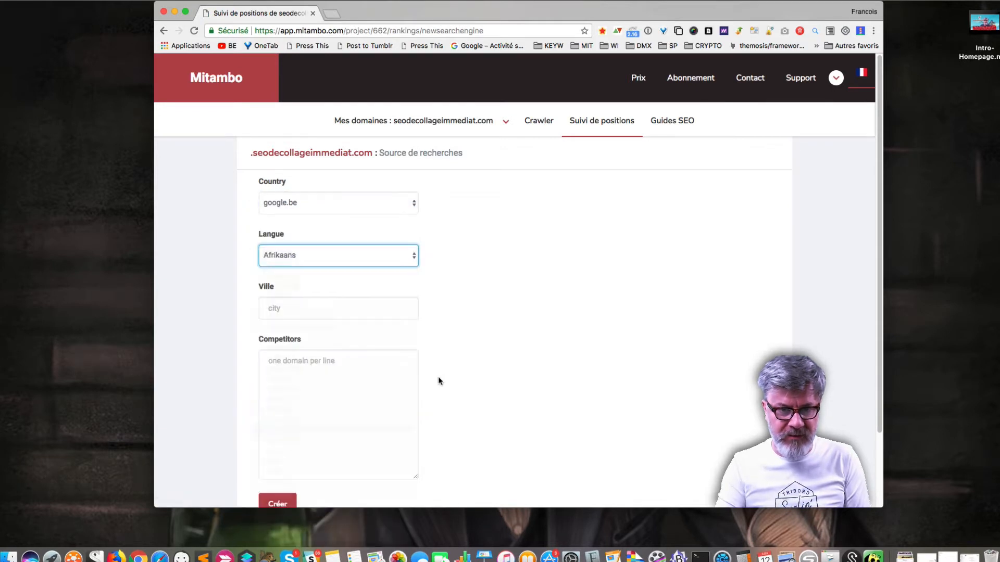
scroll(447, 371, "down", 2)
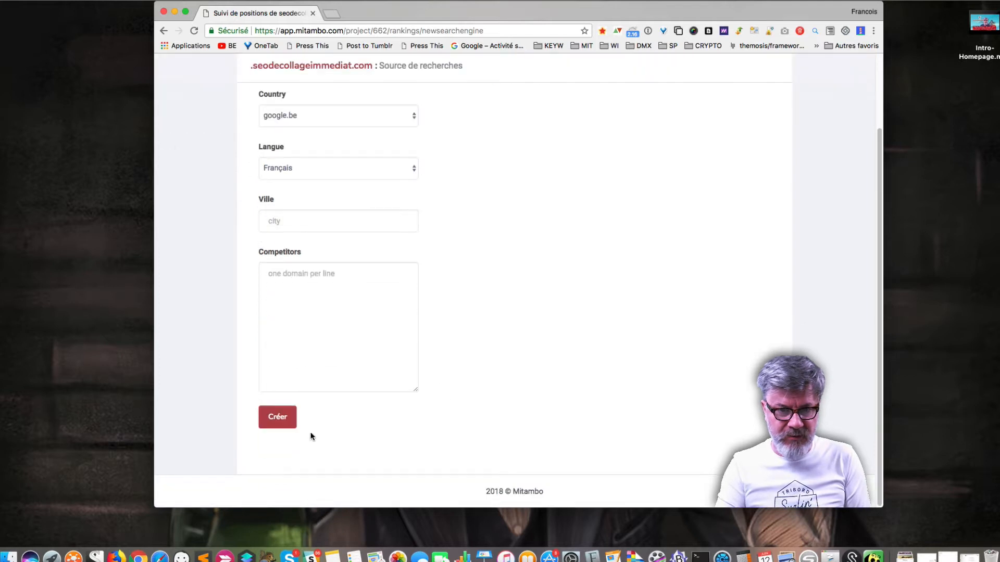
left_click(286, 419)
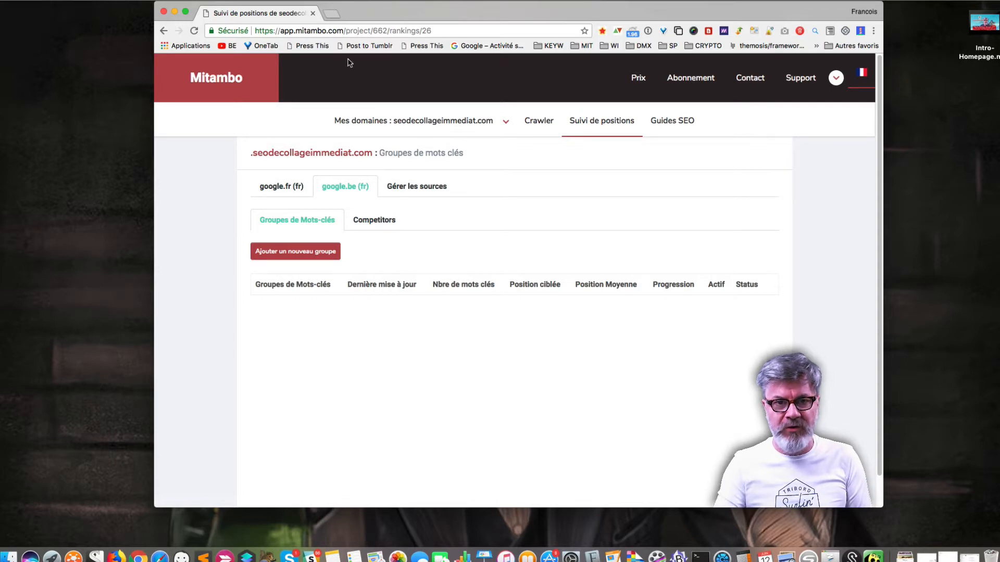
Step: Search the web for "livre seo gratuit" in a new browser tab
left_click(332, 15)
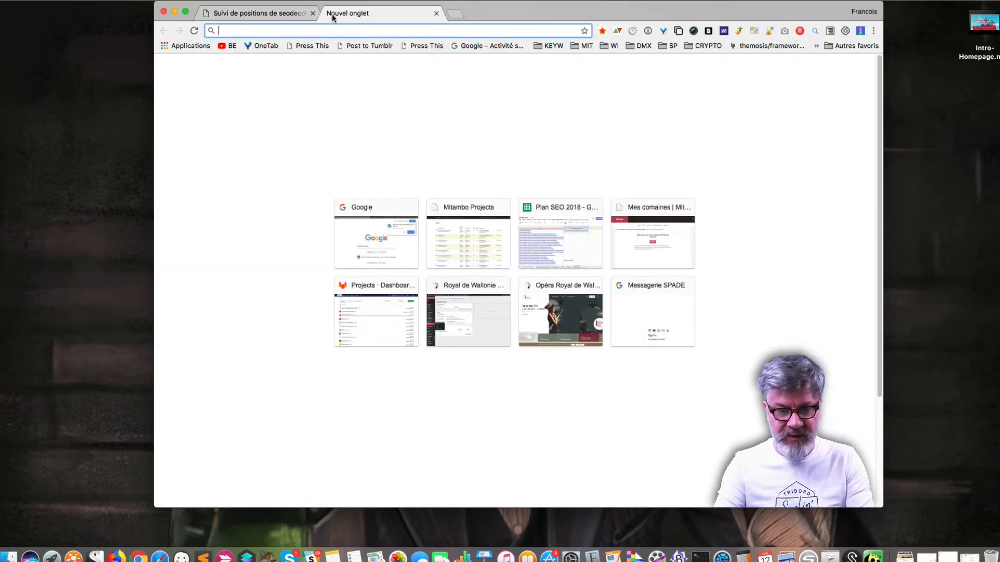
type("livre s")
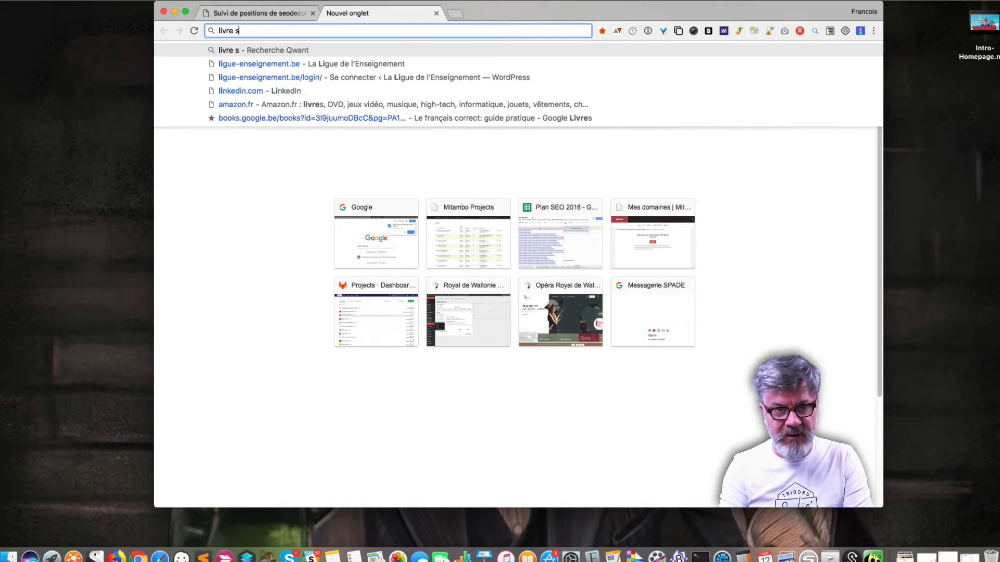
type("eo gratuit")
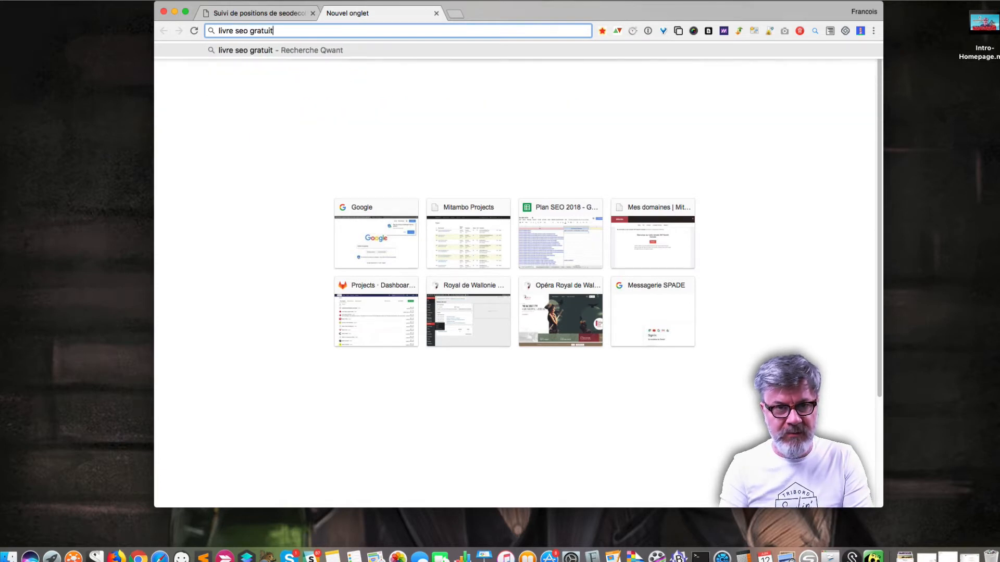
key("Return")
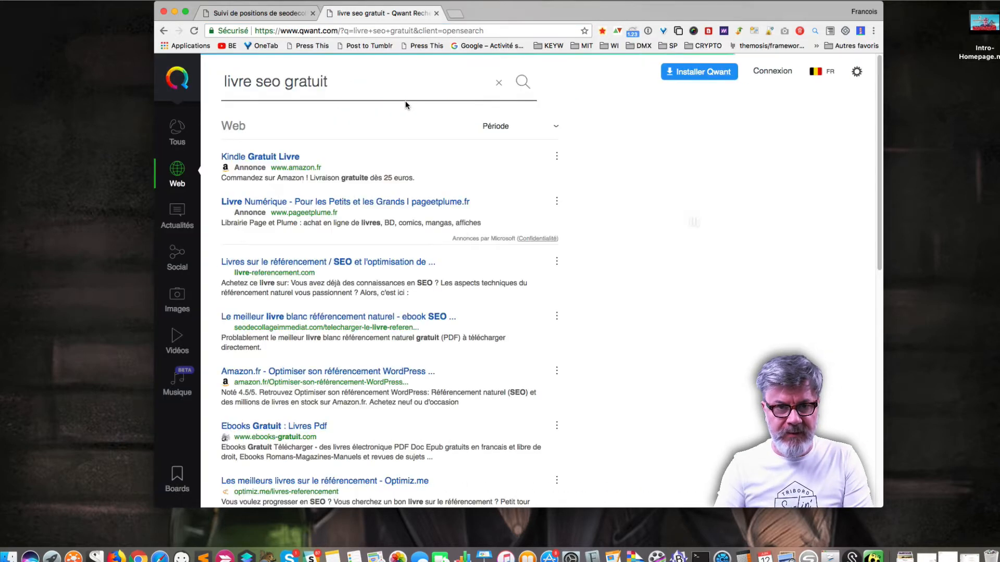
double_click(312, 32)
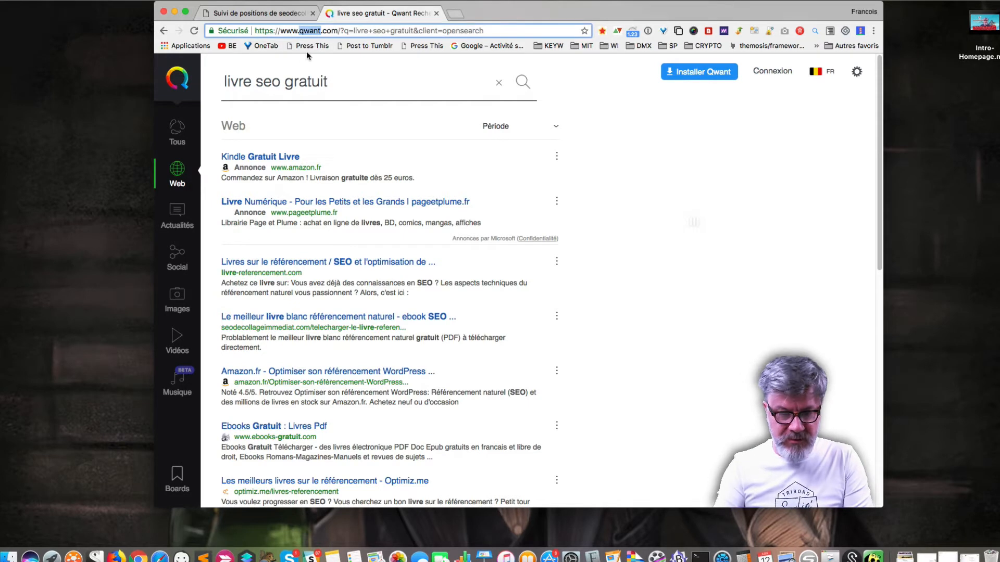
type("googlze")
key("BackSpace")
key("BackSpace")
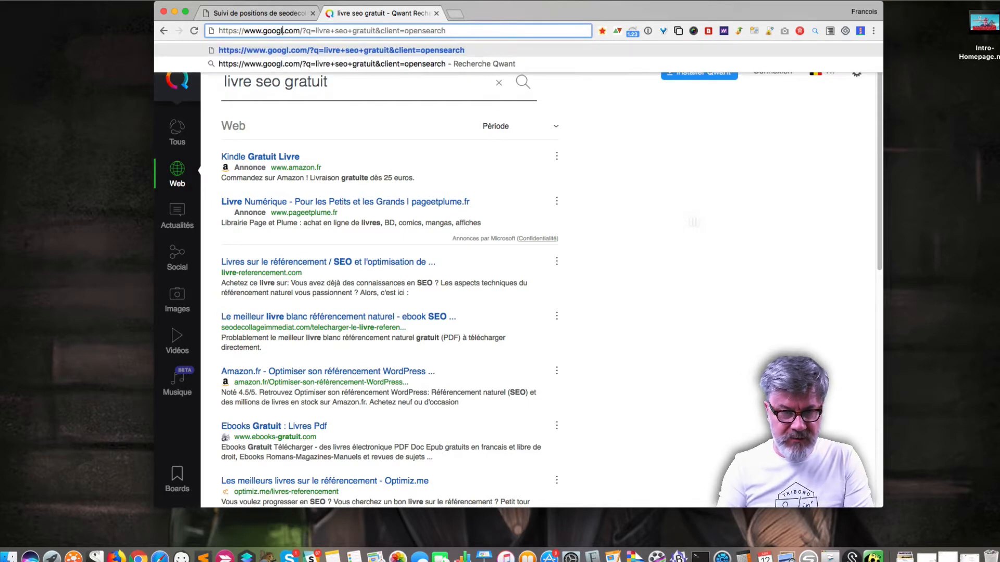
type("e")
key("Return")
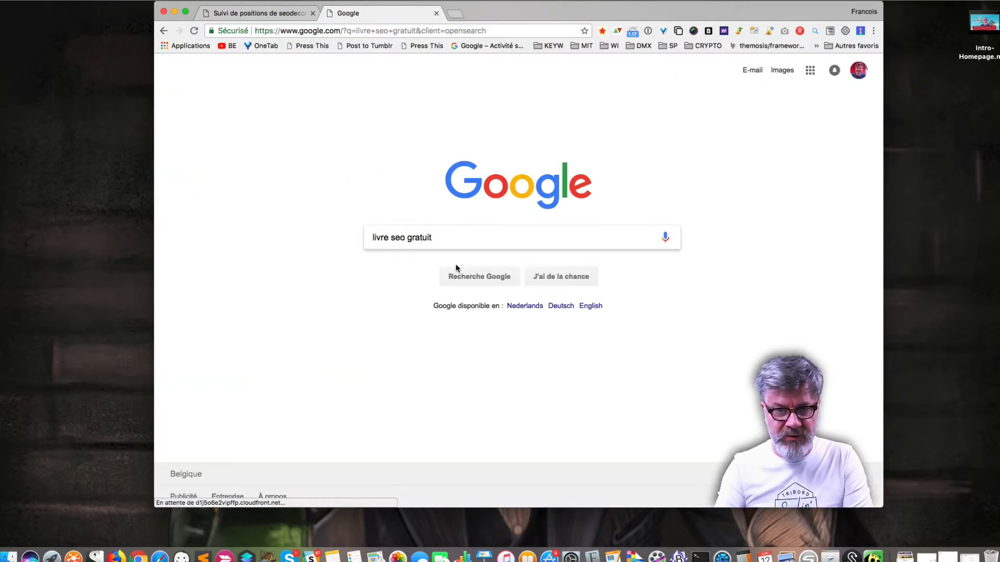
Step: Run the Google search for "livre seo gratuit" and shorten the query to "livre seo"
left_click(458, 275)
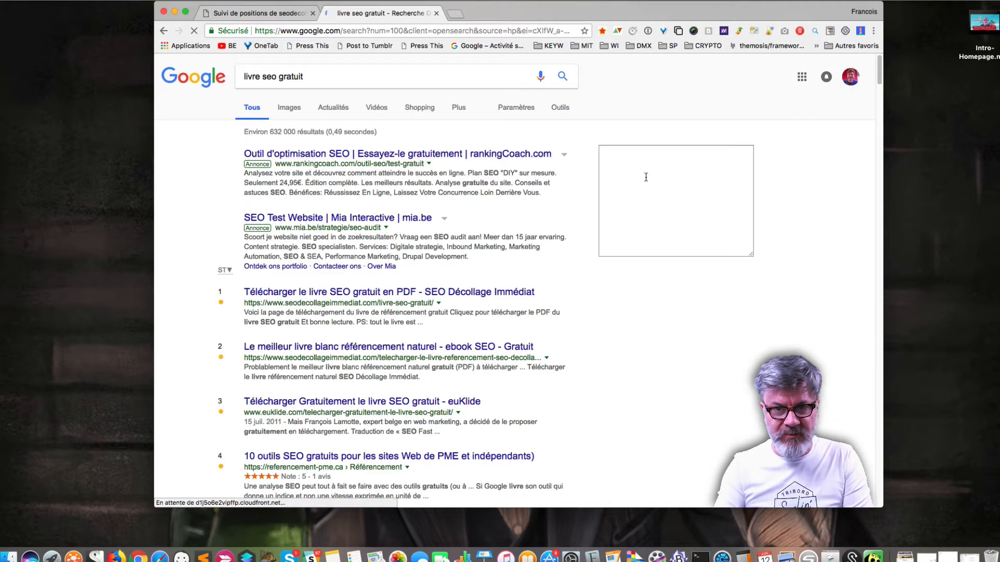
left_click(645, 173)
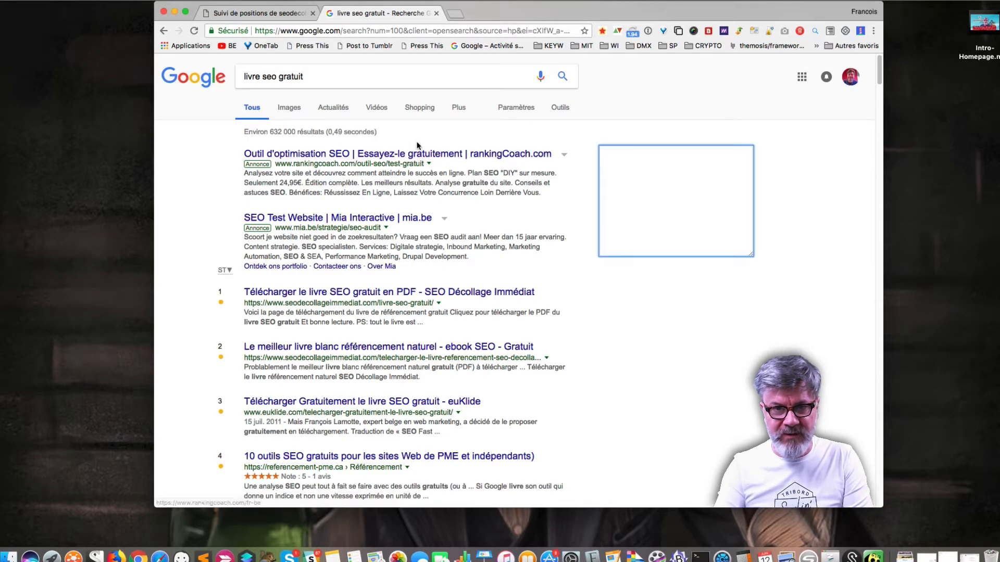
double_click(284, 87)
key("BackSpace")
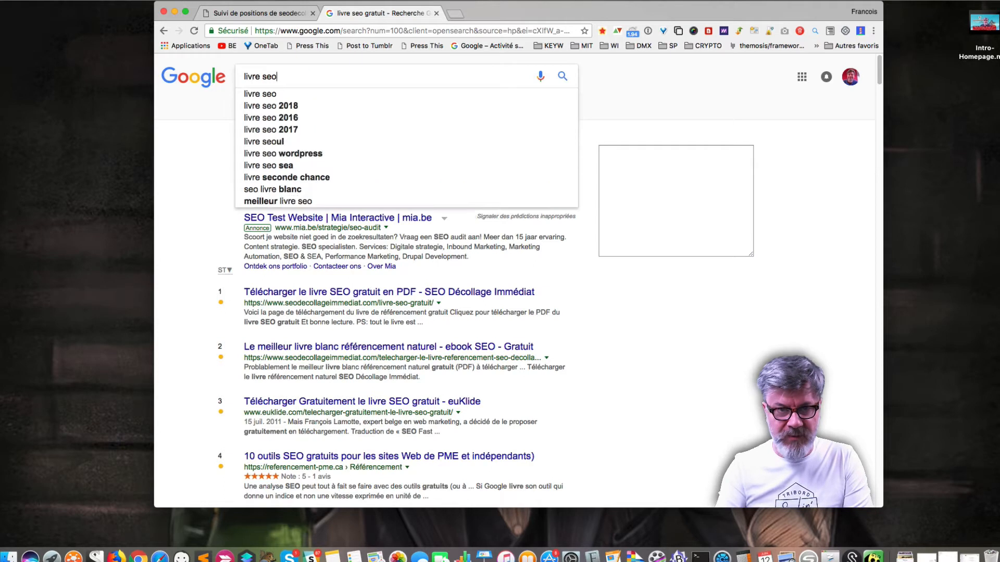
key("Return")
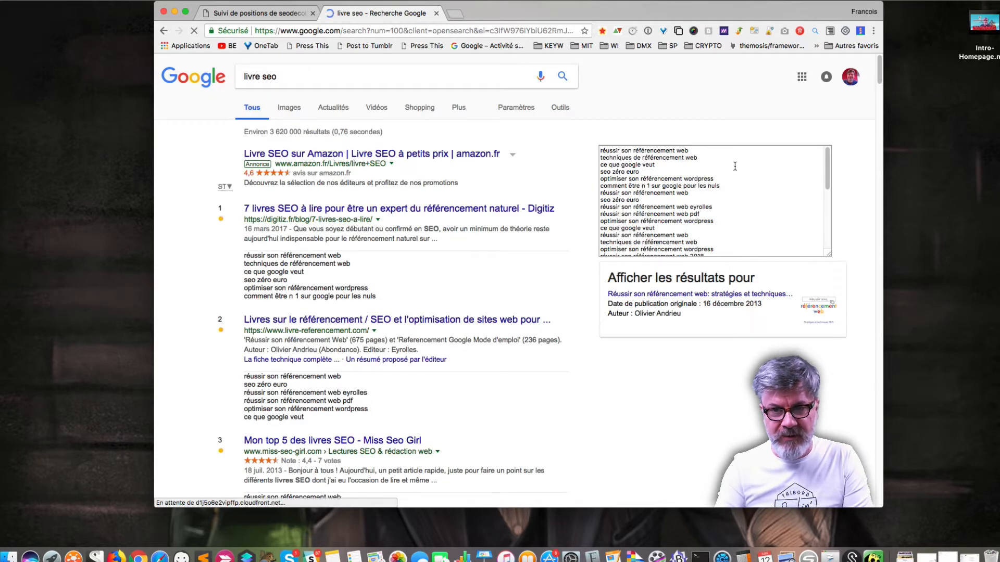
Step: Copy all related keyword suggestions beside the Google results and paste them as keywords of a new google.be group in Mitambo
scroll(643, 158, "down", 5)
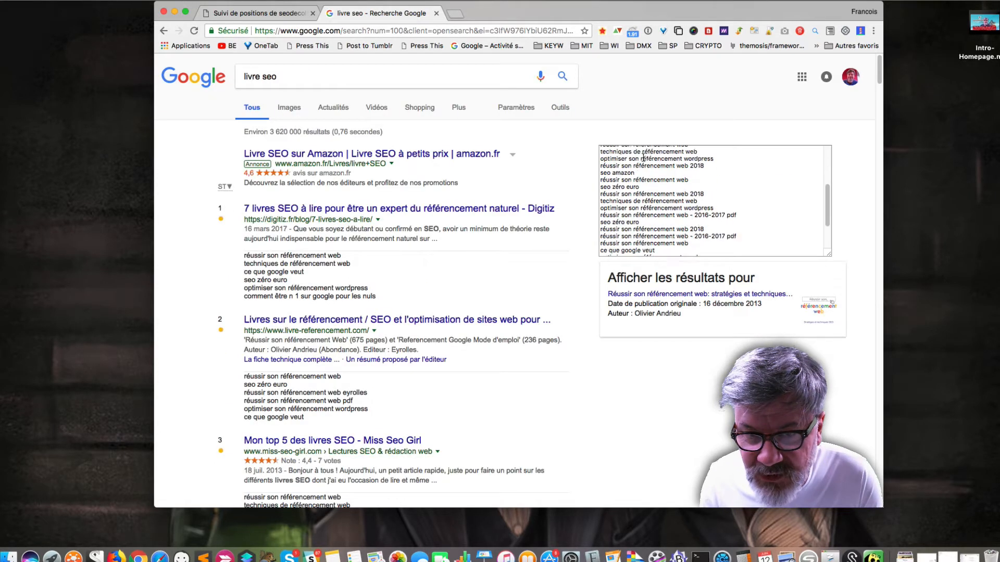
scroll(644, 158, "up", 5)
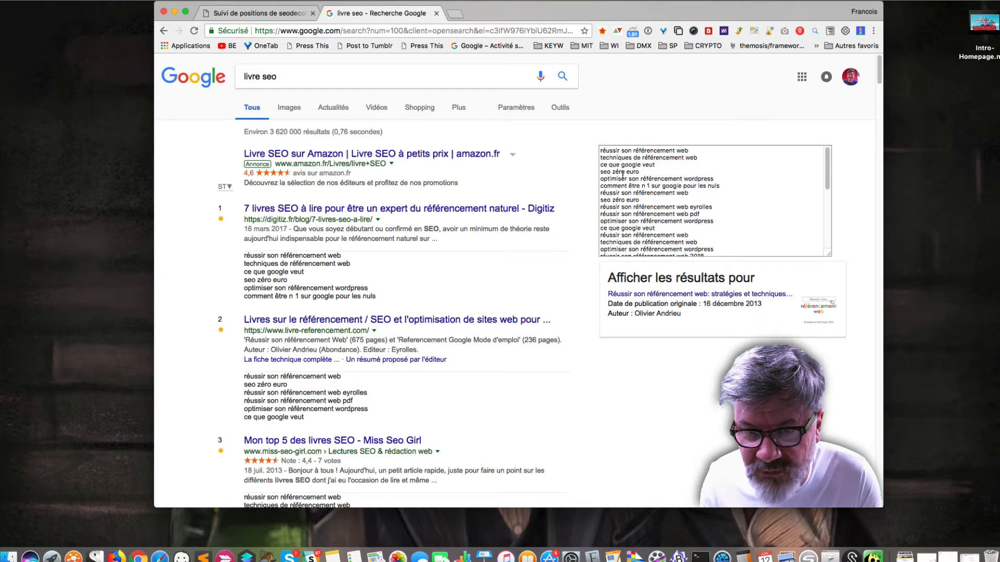
left_click_drag(600, 151, 669, 279)
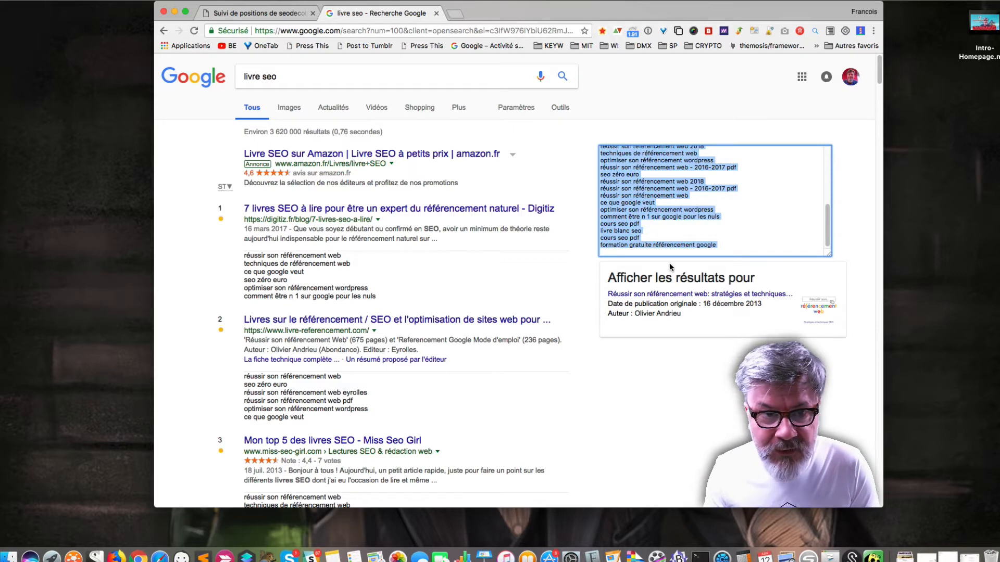
left_click(258, 13)
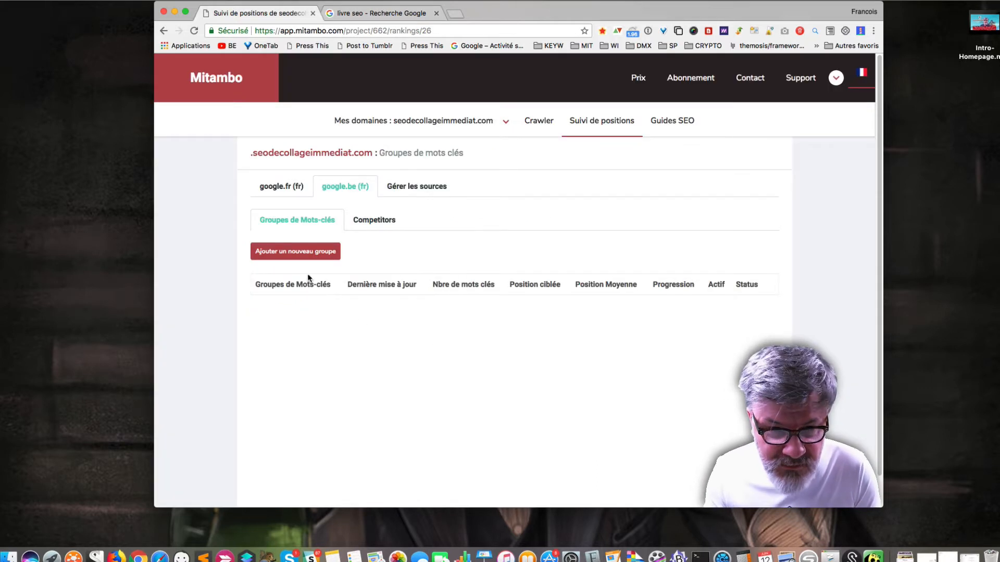
left_click(295, 252)
left_click(346, 264)
key("super+v")
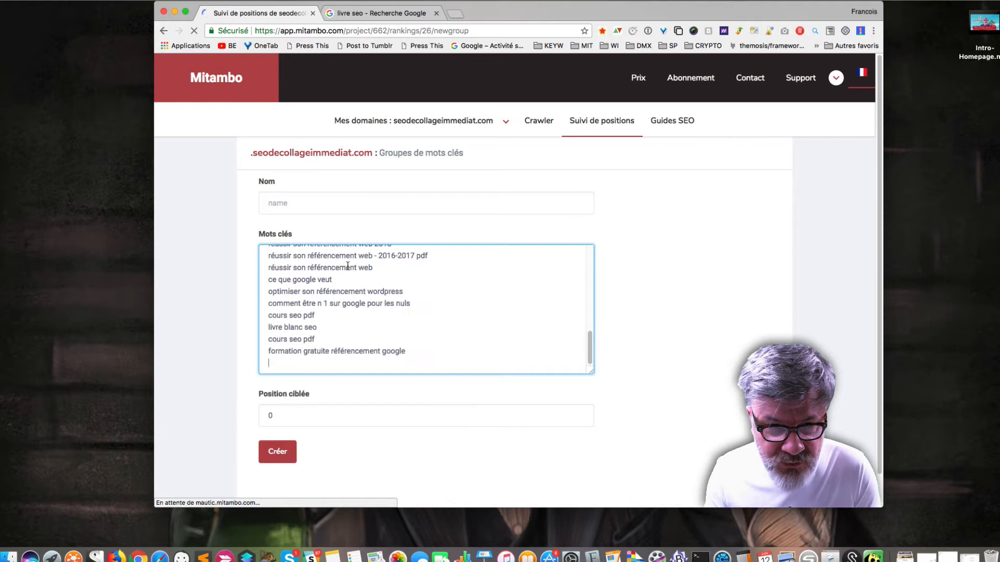
Step: Name the keyword group "livre seo", set its target position to 10 and create it
left_click(302, 202)
type("li")
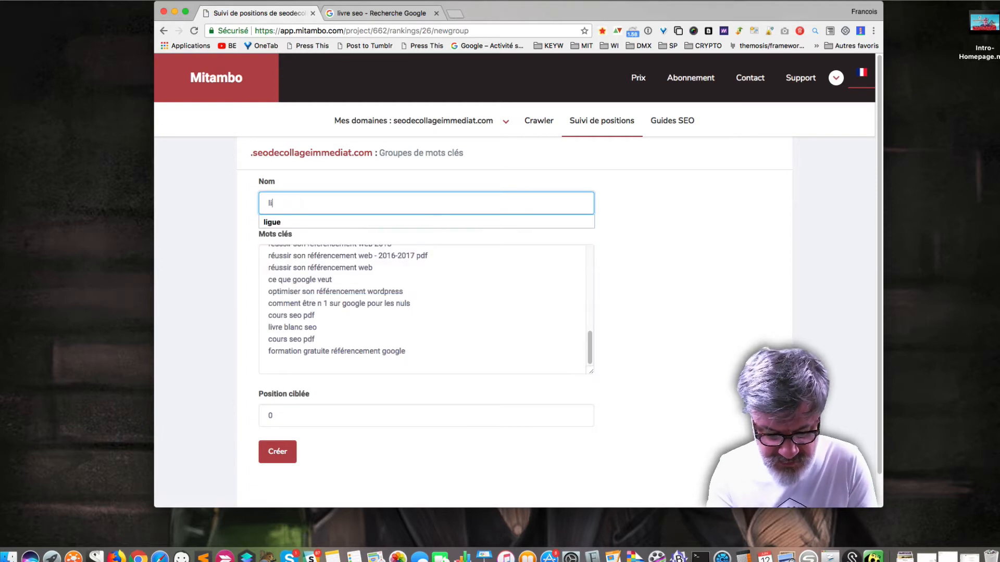
type("vre")
left_click(364, 314)
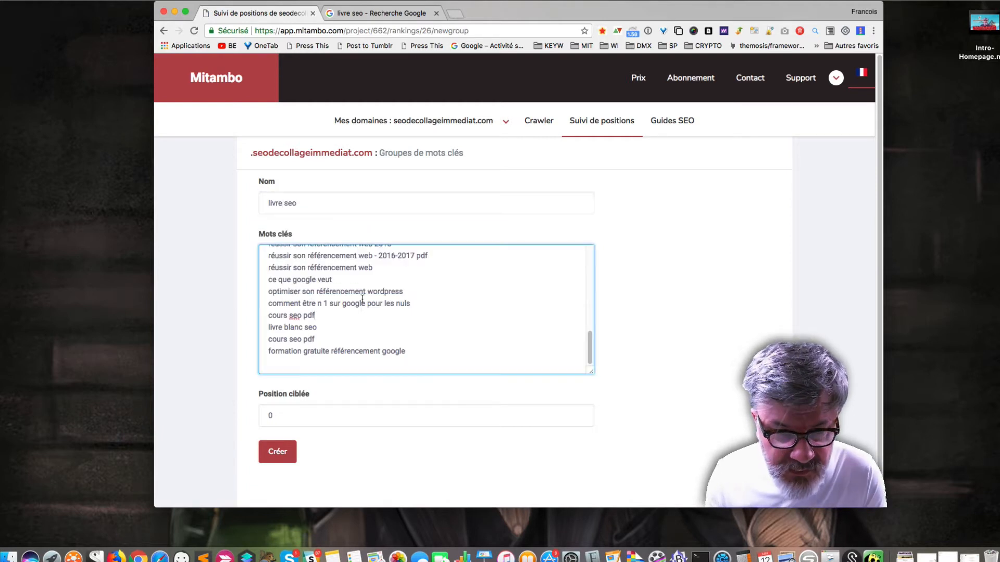
scroll(363, 302, "up", 2)
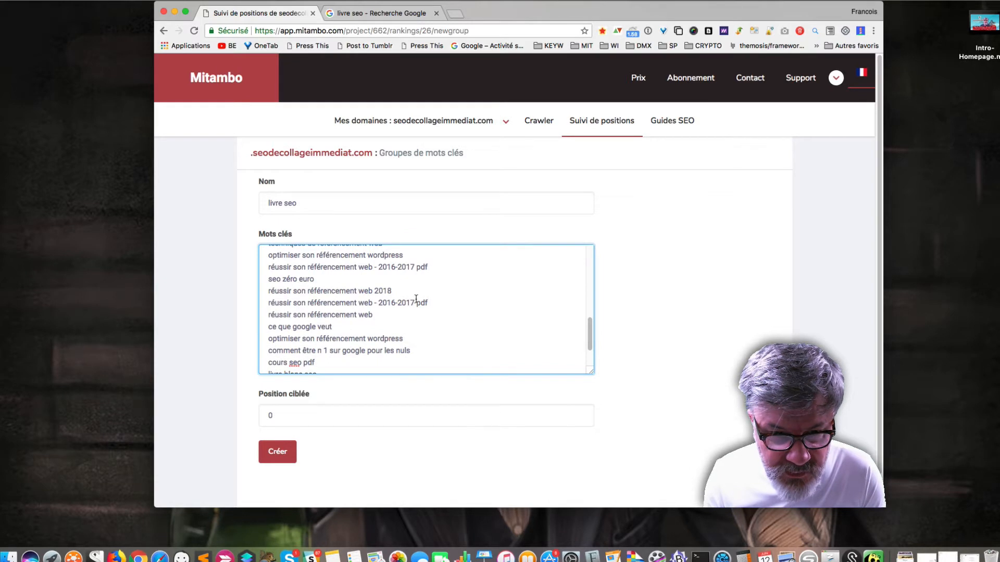
scroll(416, 298, "up", 6)
scroll(416, 300, "up", 2)
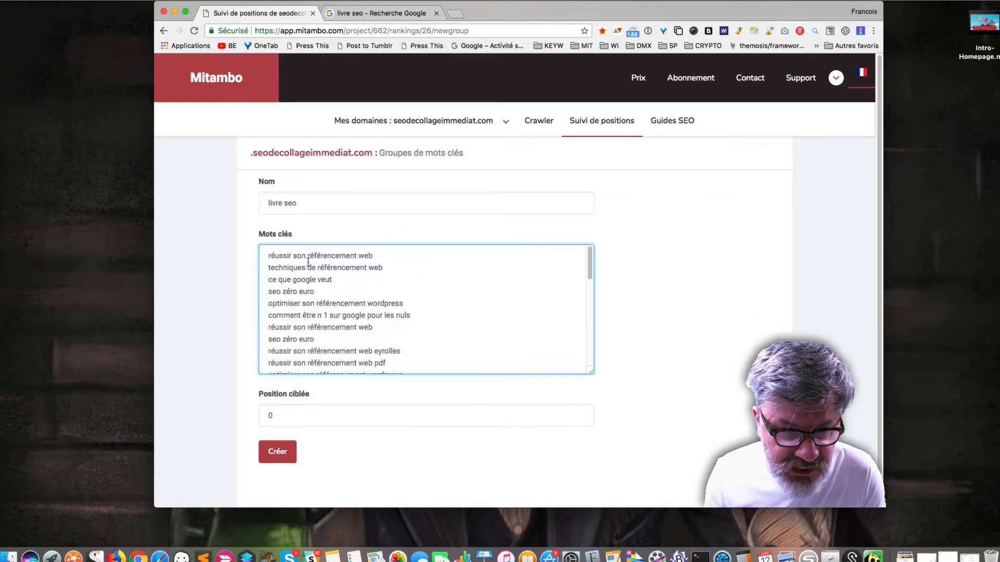
scroll(282, 287, "down", 8)
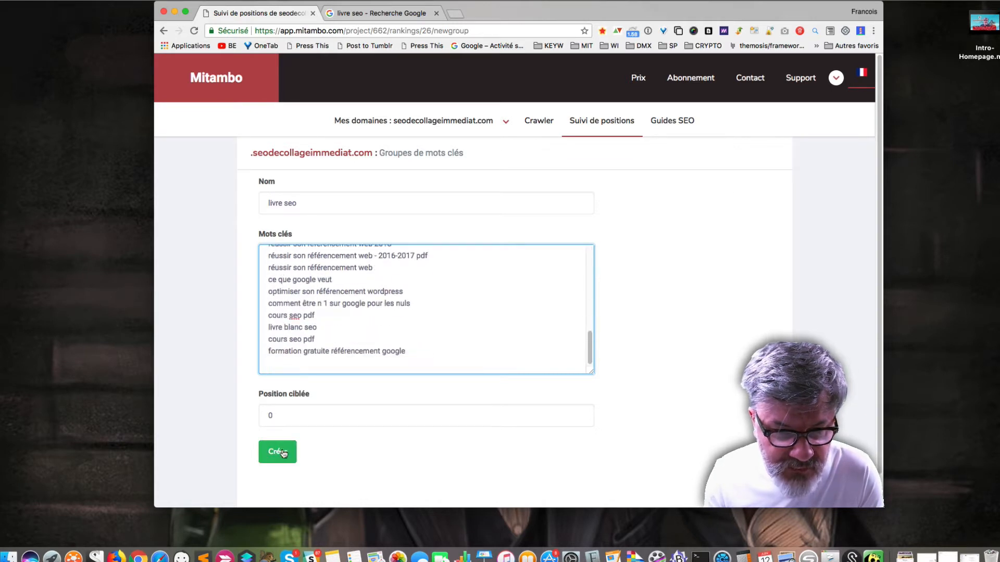
double_click(263, 415)
type("10")
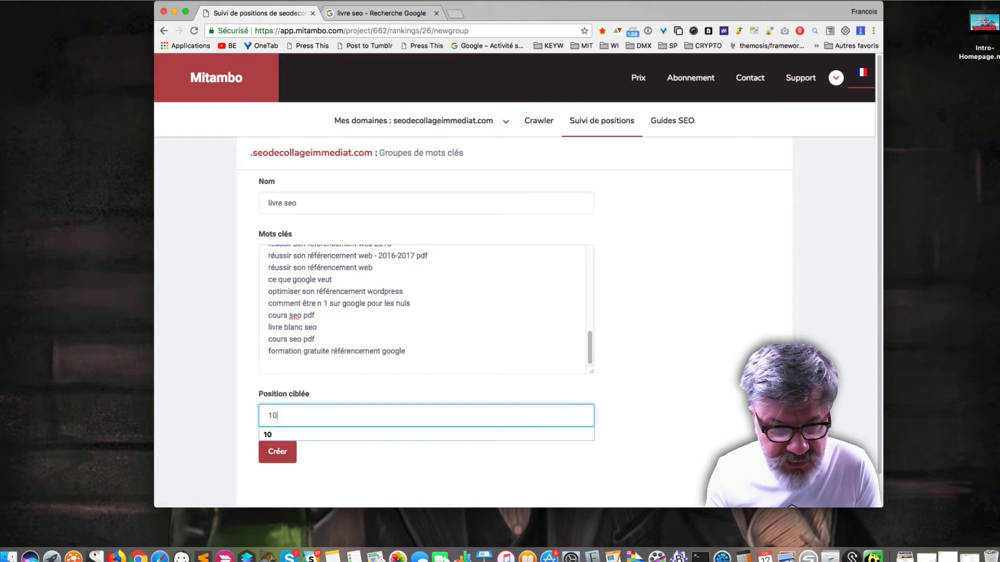
left_click(276, 452)
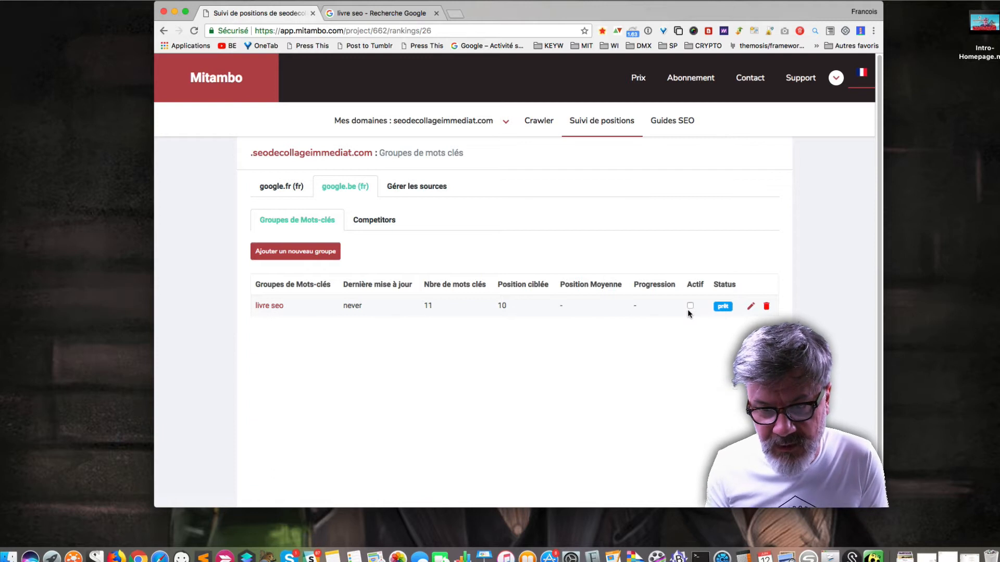
Step: Open the livre seo group and refresh its keyword positions
left_click(264, 306)
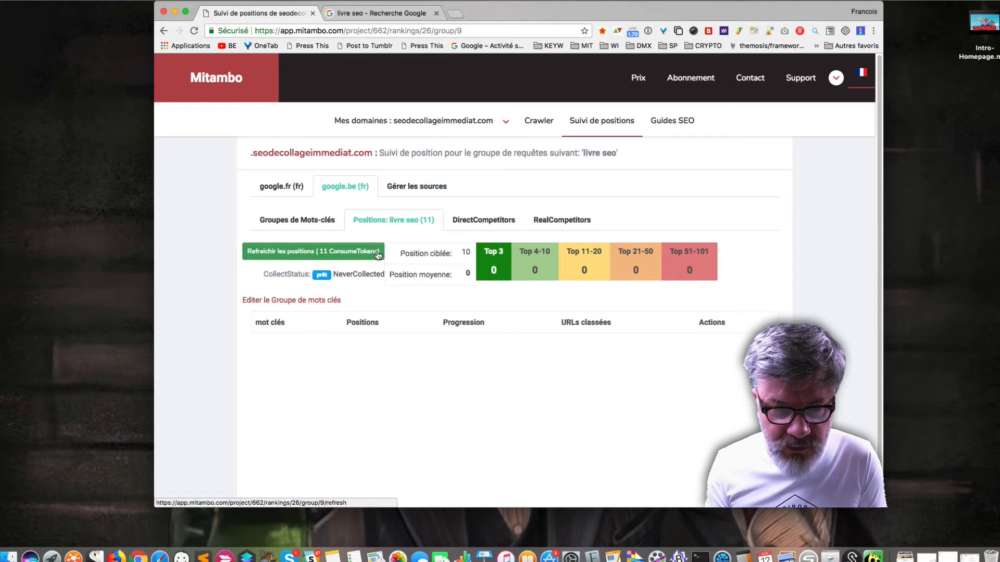
left_click(328, 253)
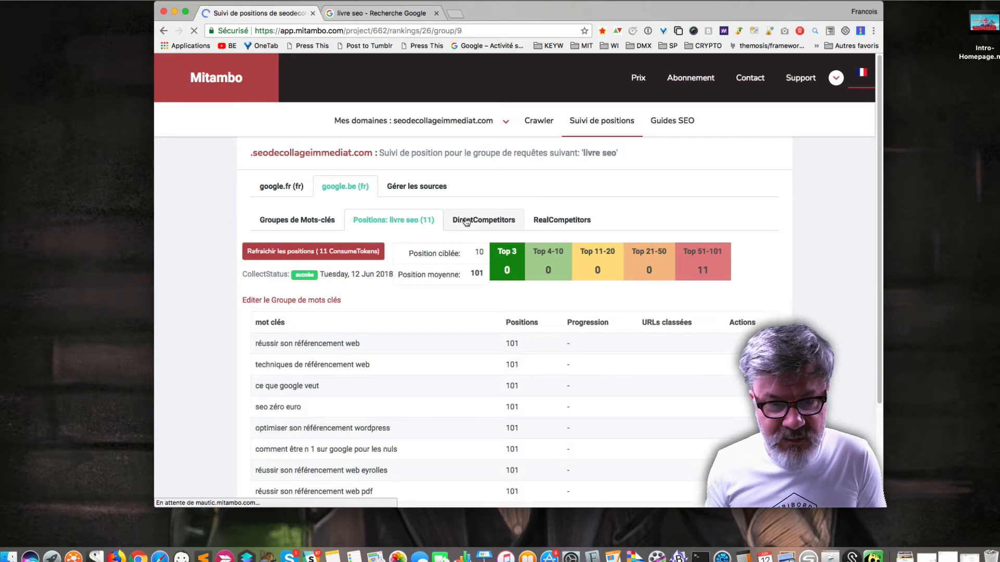
Step: Copy the full list of real competitors of the livre seo group, from amazon.fr to culture.leclerc
left_click(543, 221)
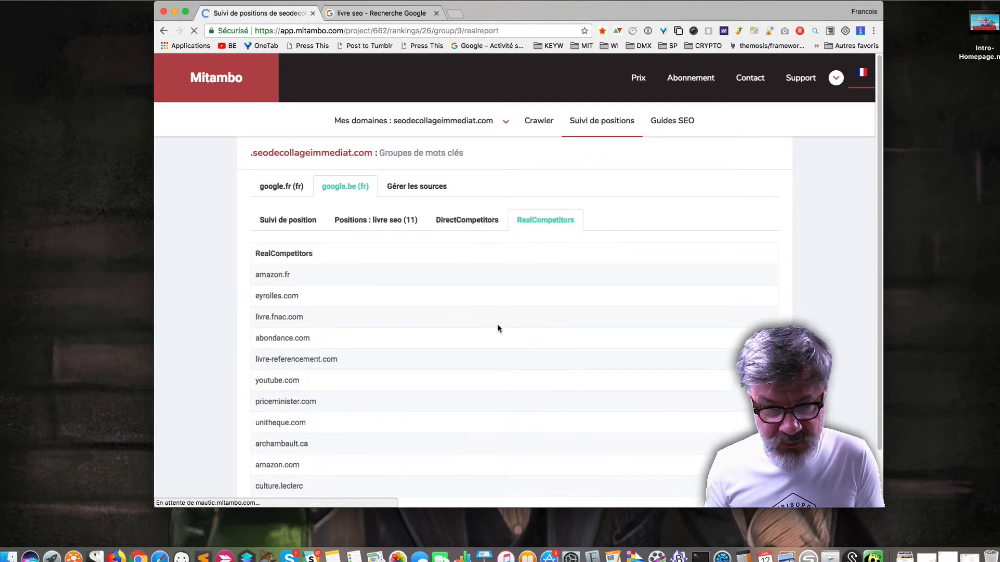
scroll(438, 318, "down", 3)
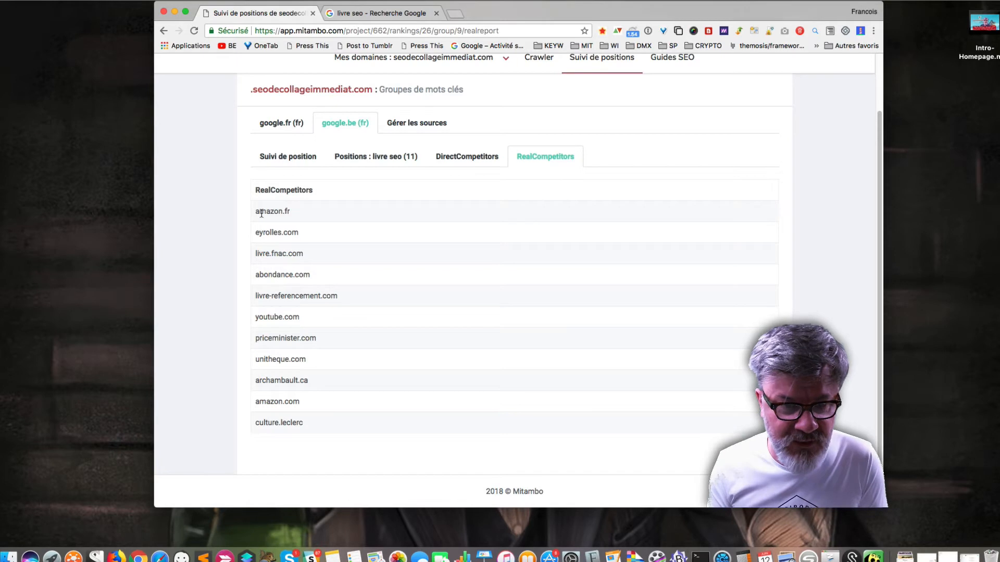
left_click_drag(263, 236, 294, 421)
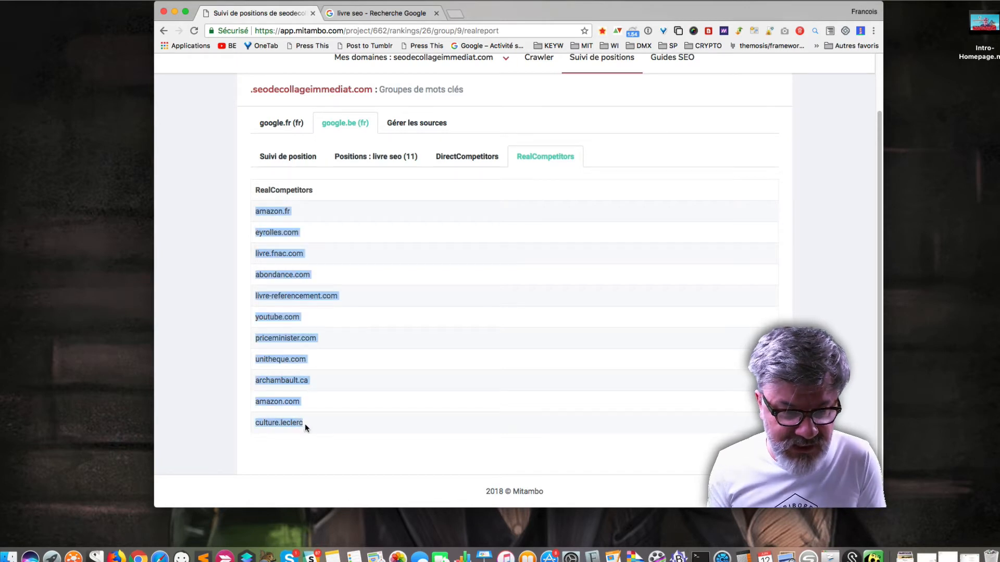
Step: Paste the copied domains, amazon.fr through culture.leclerc, as competitors of the google.be source and save them
left_click(467, 156)
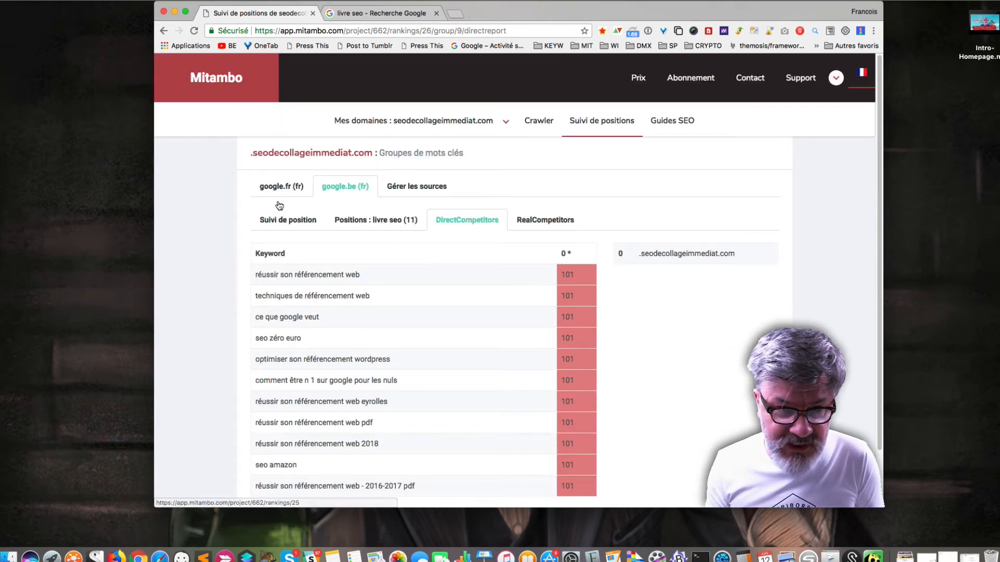
left_click(284, 222)
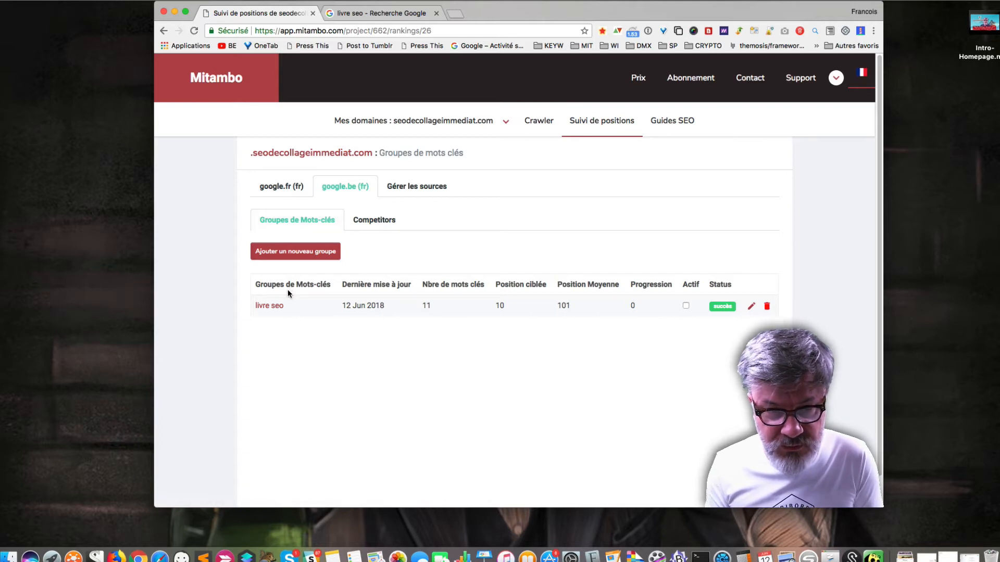
left_click(361, 224)
left_click(288, 316)
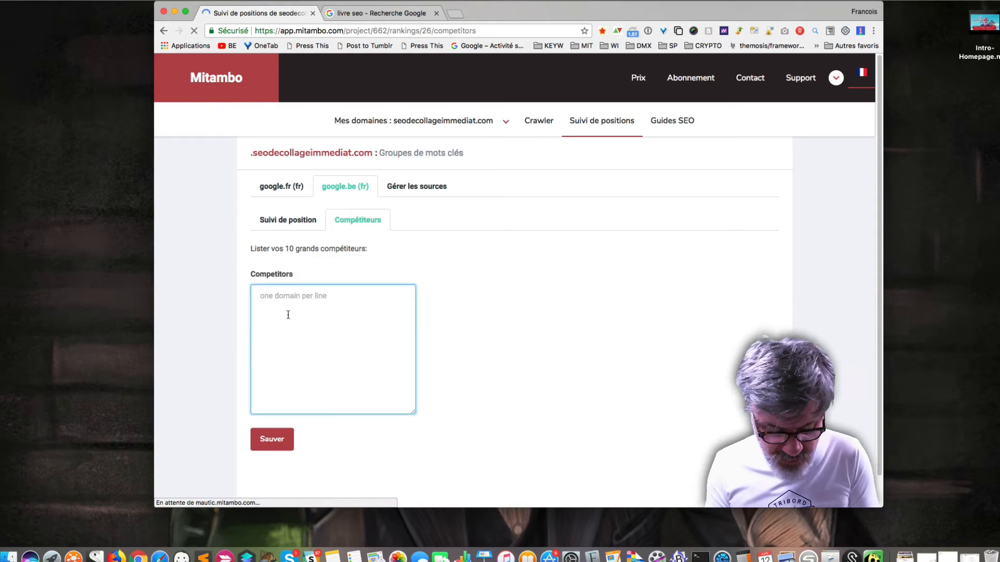
type("amazon.fr eyrolles.com livre.fnac.com abondance.com livre-referencement.com youtube.com priceminister.com unitheque.com archambault.ca amazon.com culture.leclerc")
scroll(291, 308, "down", 1)
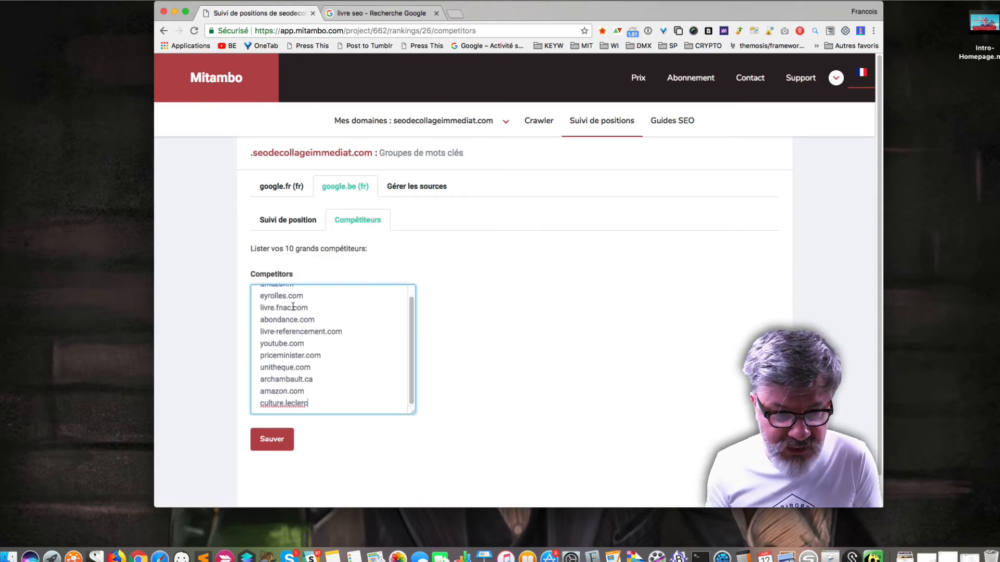
left_click(287, 443)
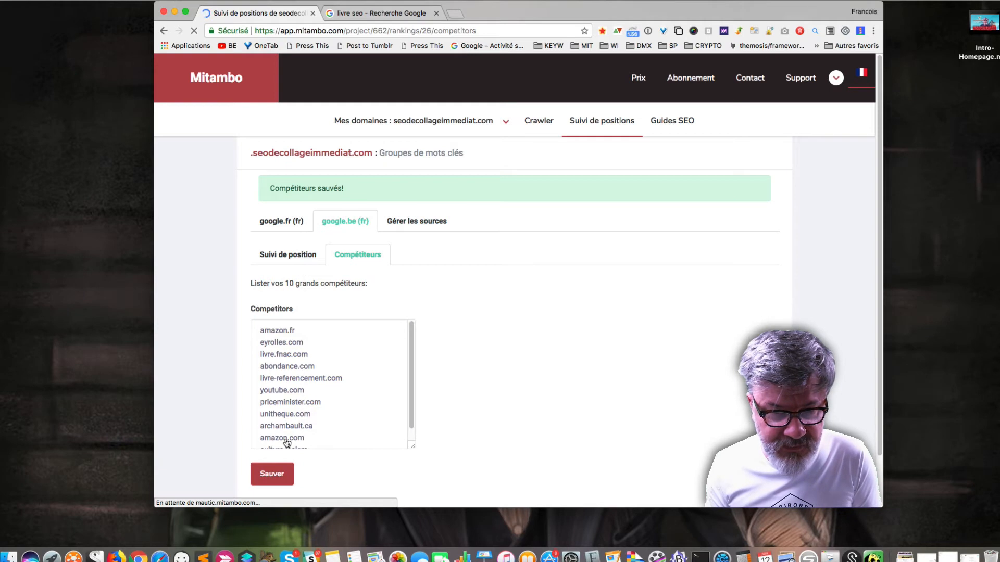
left_click(268, 473)
Step: Examine the direct competitors report of the livre seo group with the listed competitor domains
left_click(284, 255)
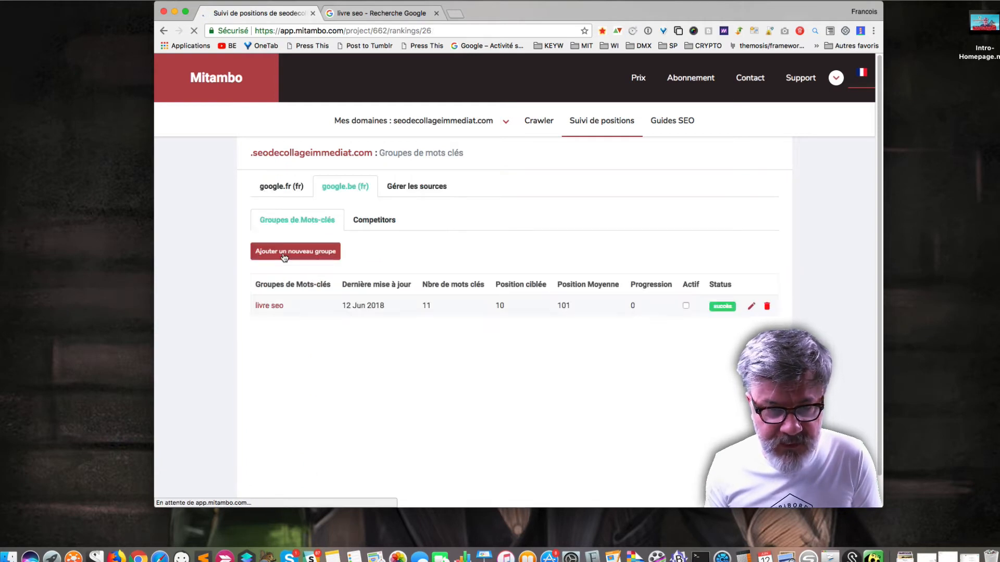
left_click(276, 310)
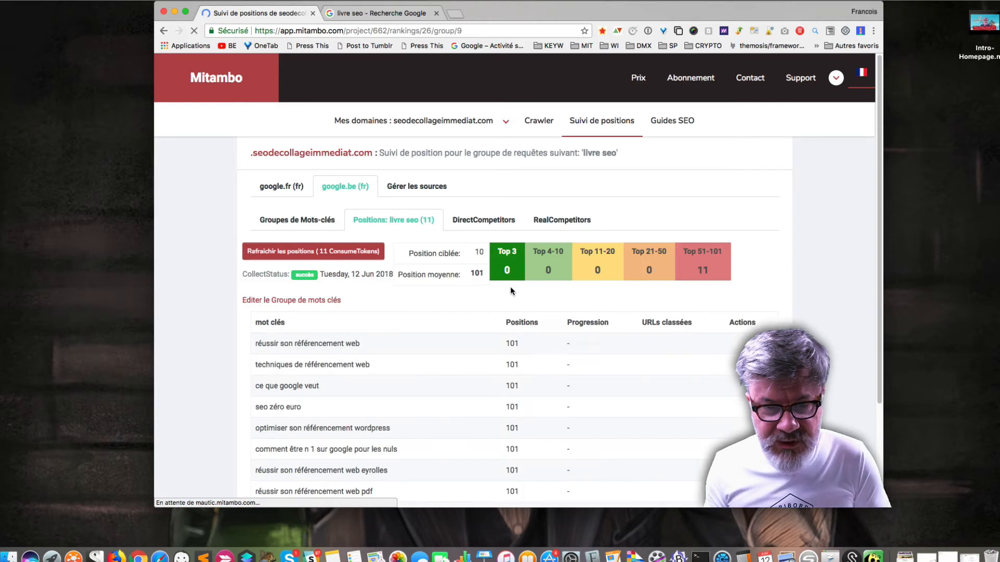
left_click(483, 220)
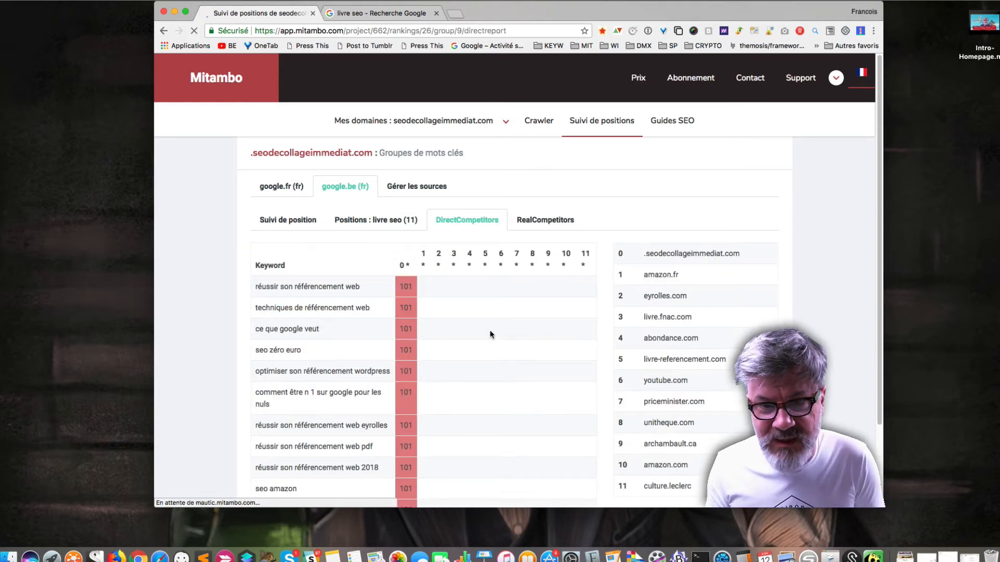
scroll(659, 266, "down", 2)
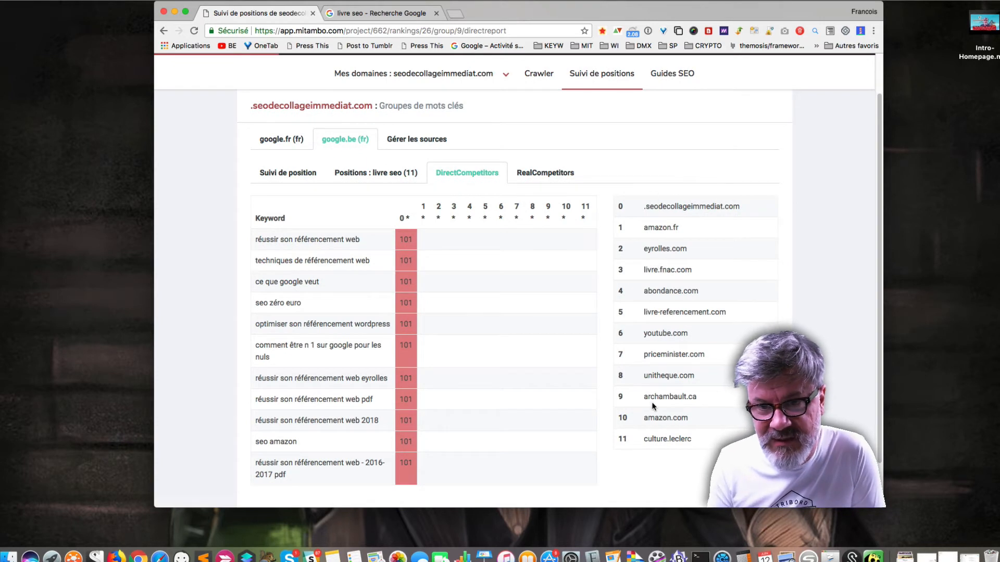
scroll(552, 248, "up", 2)
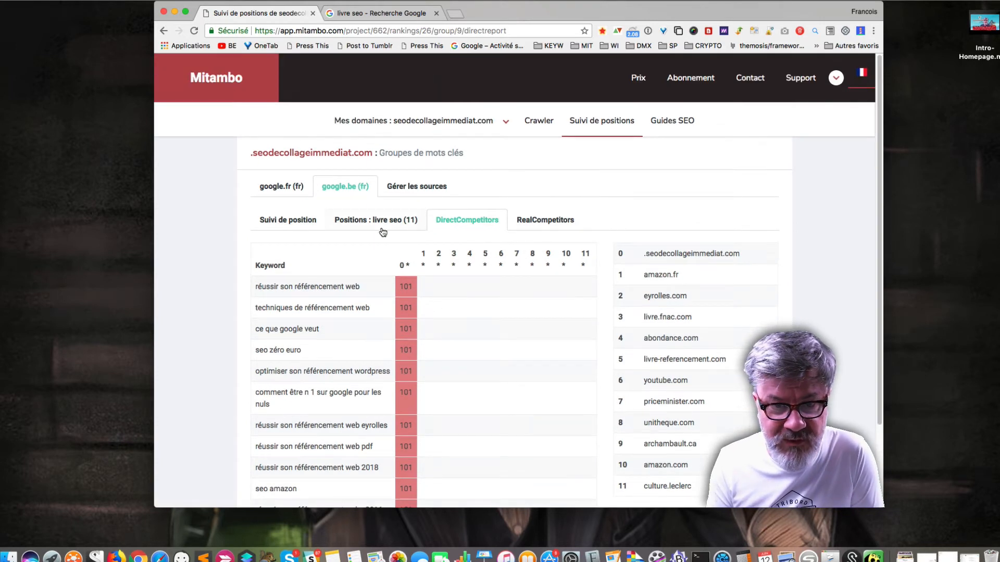
Step: Refresh the positions of the livre seo group again and reload its positions page
left_click(380, 223)
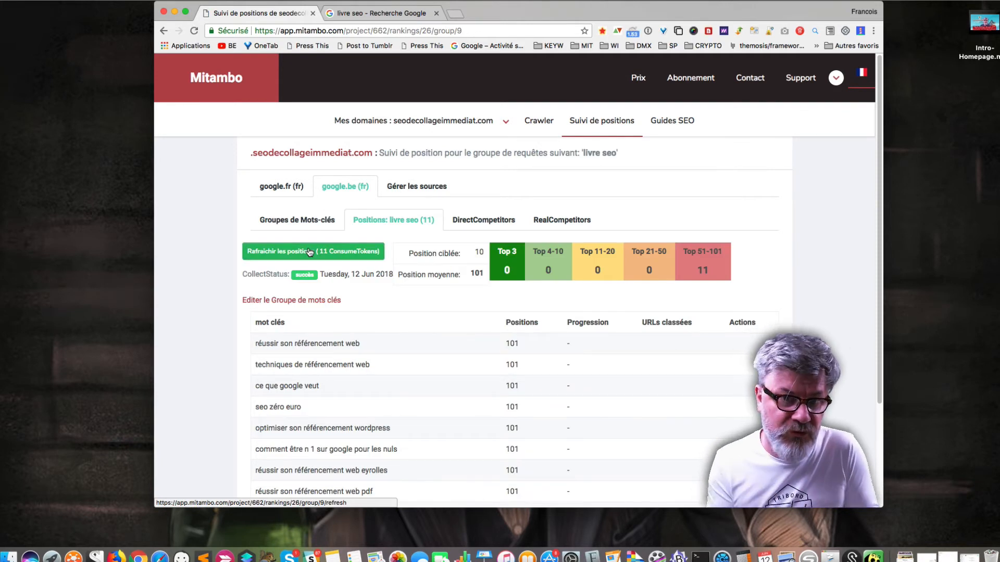
left_click(308, 253)
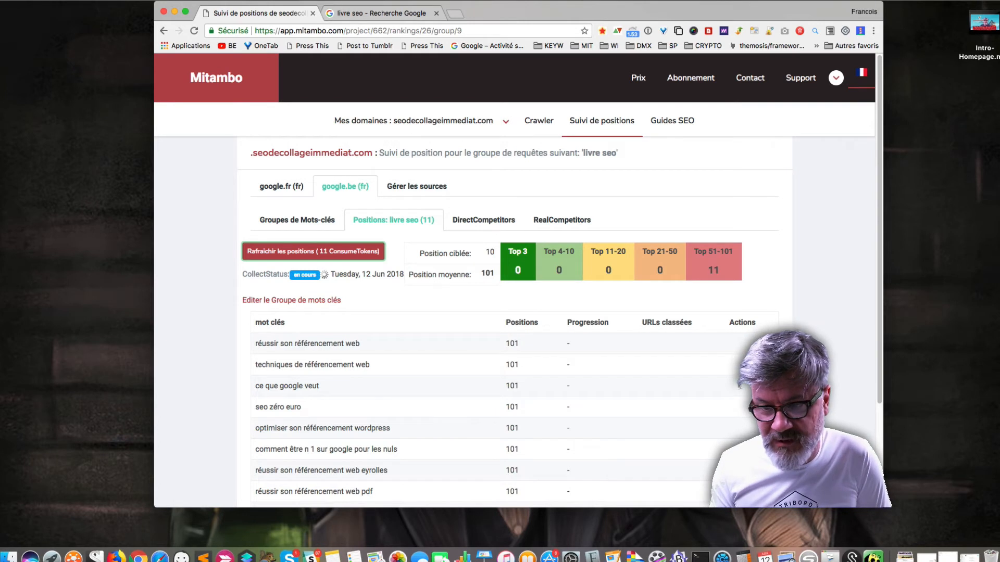
left_click(682, 392)
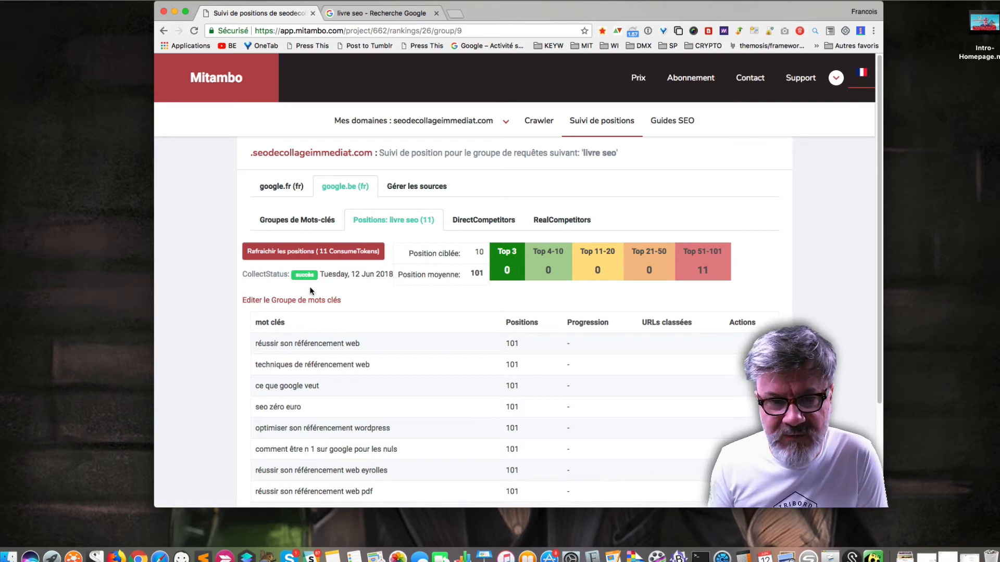
left_click(192, 30)
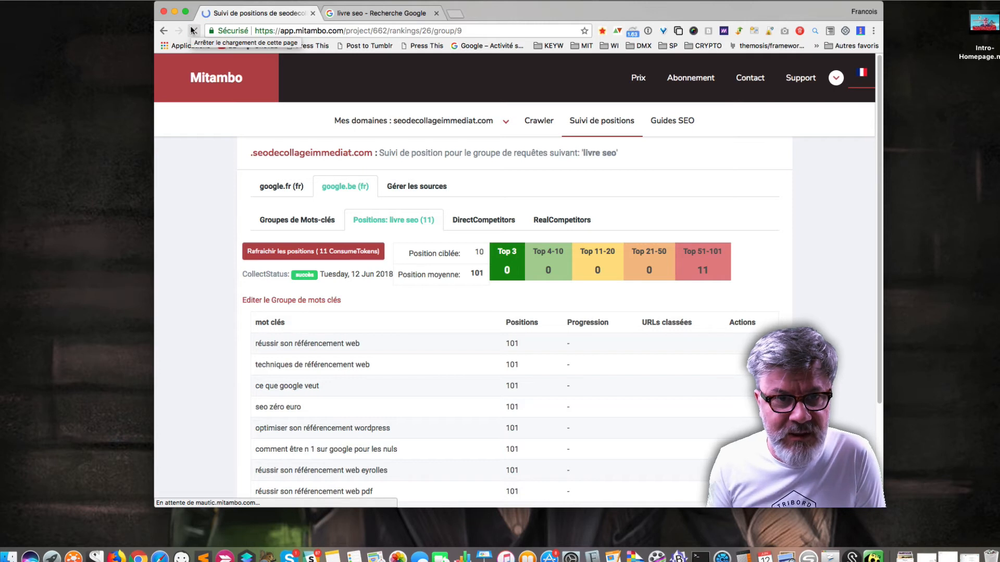
Step: Review the livre seo group's keyword positions and compare them with the competitor domains in its direct competitors report
scroll(390, 333, "down", 5)
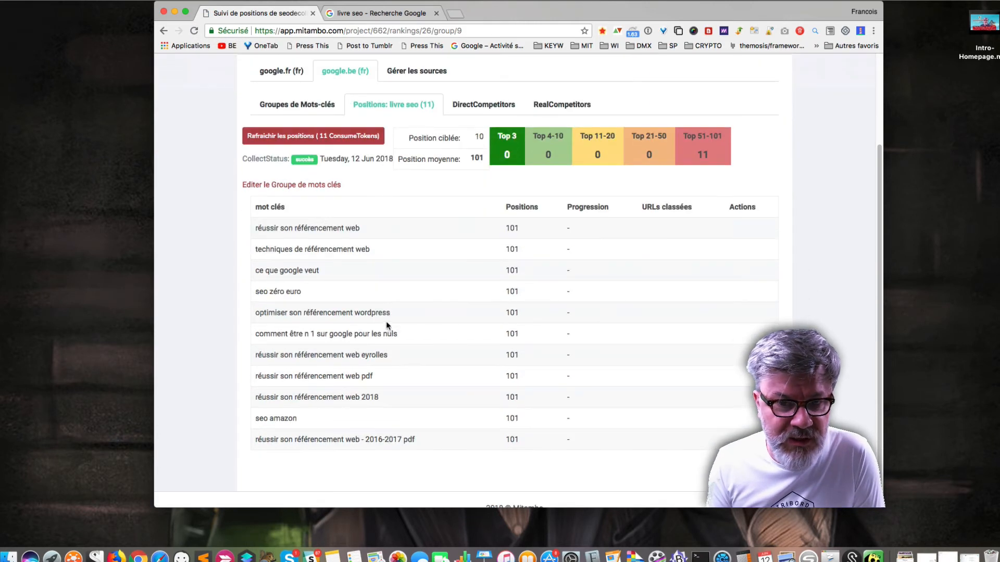
scroll(572, 312, "up", 5)
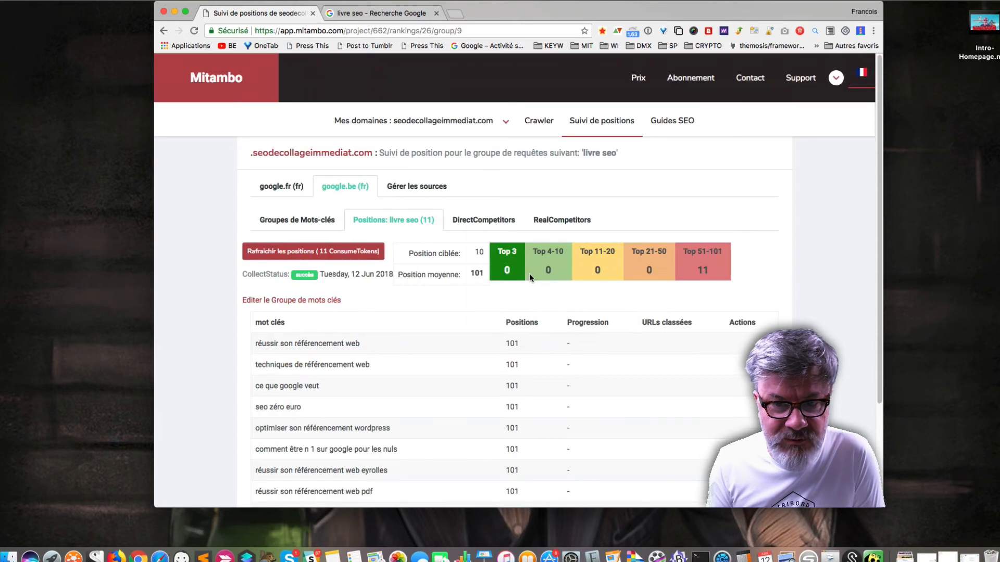
left_click(488, 223)
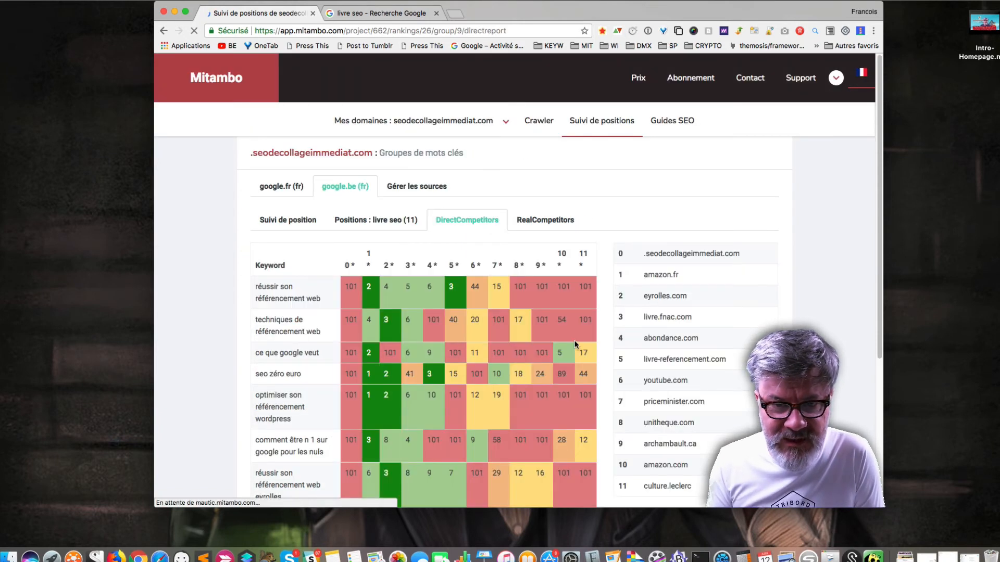
scroll(576, 344, "down", 3)
scroll(575, 344, "down", 4)
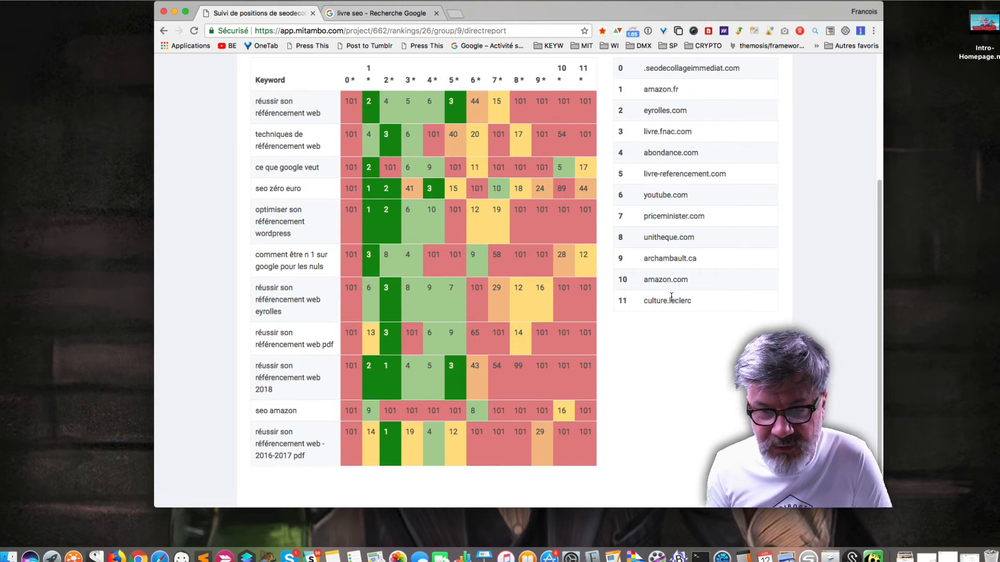
scroll(616, 296, "up", 2)
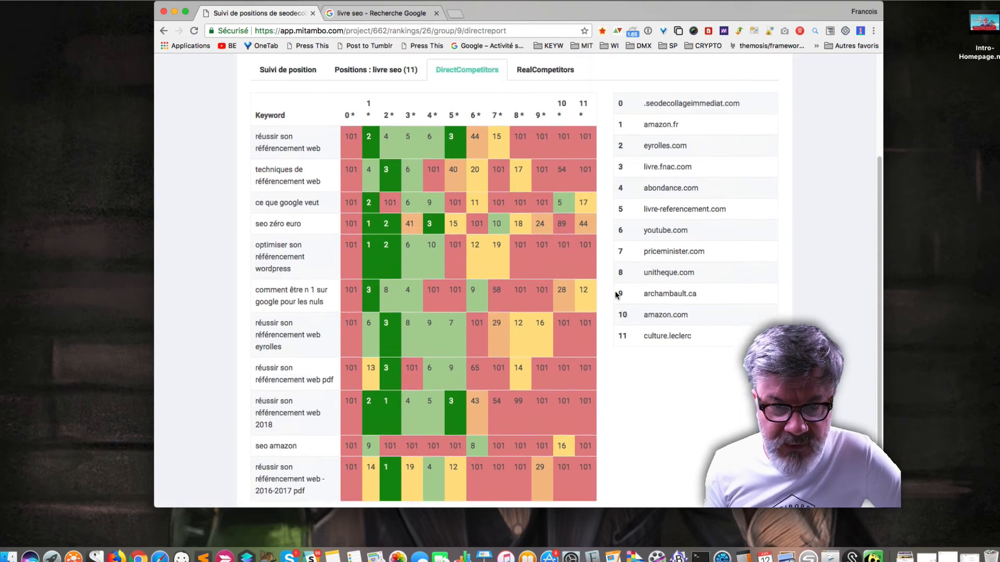
scroll(617, 295, "down", 3)
scroll(615, 295, "up", 1)
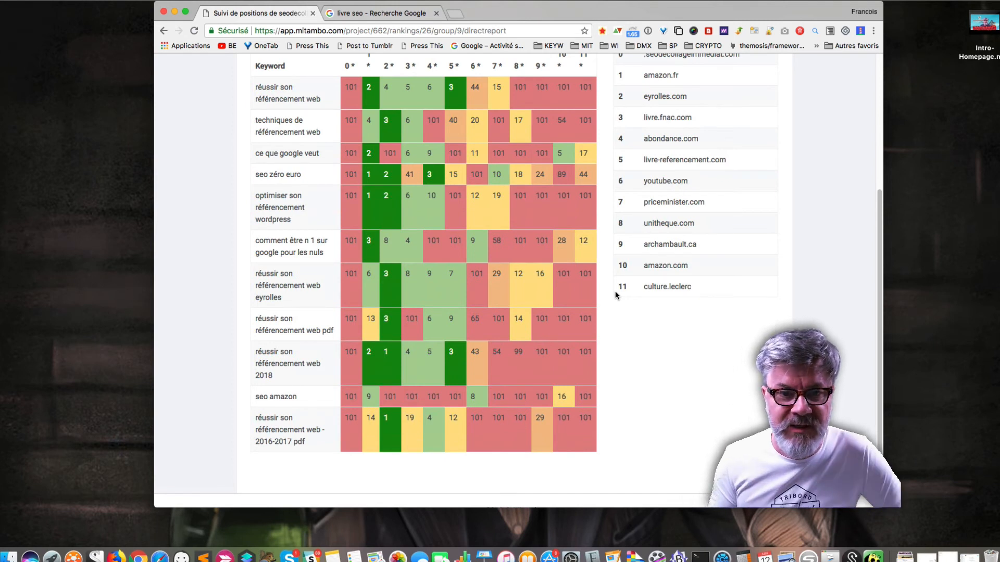
scroll(615, 296, "up", 2)
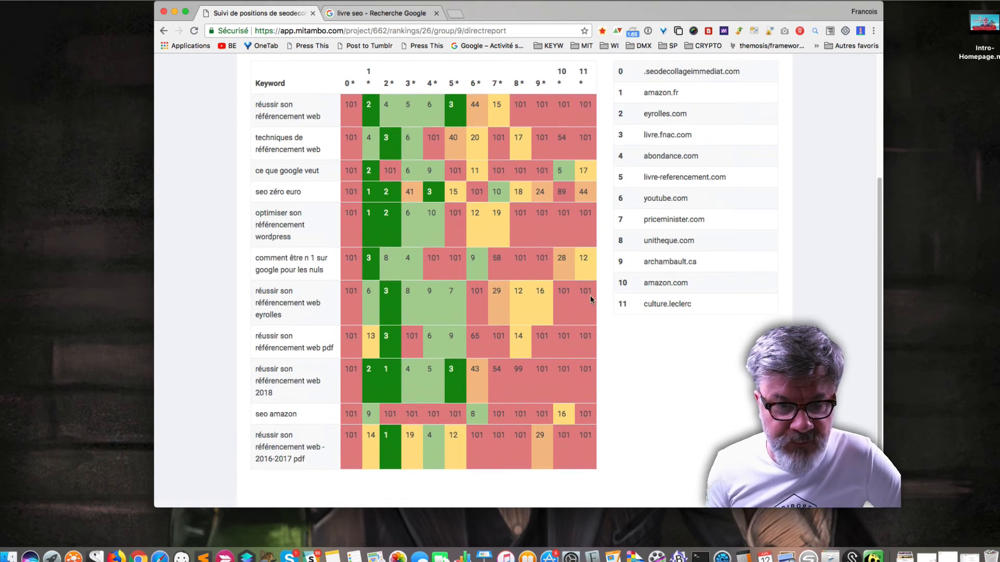
left_click_drag(256, 213, 293, 240)
left_click(290, 230)
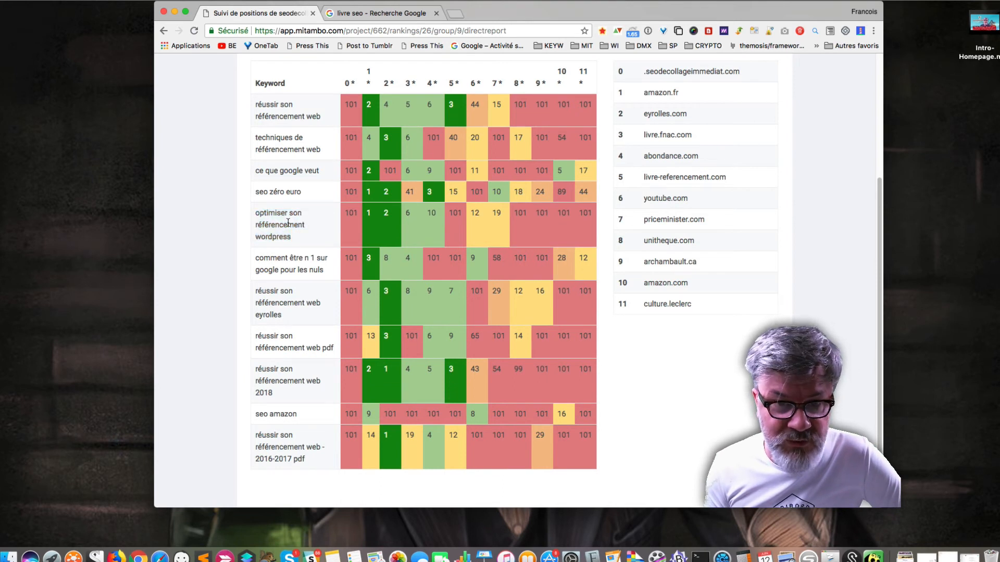
scroll(289, 223, "up", 2)
scroll(364, 264, "up", 1)
scroll(366, 266, "up", 1)
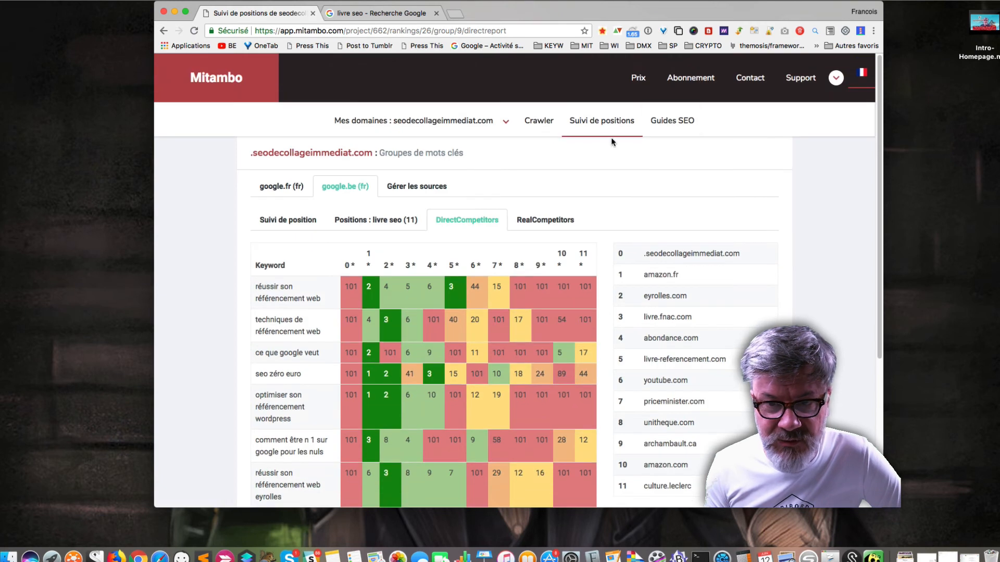
scroll(634, 191, "down", 1)
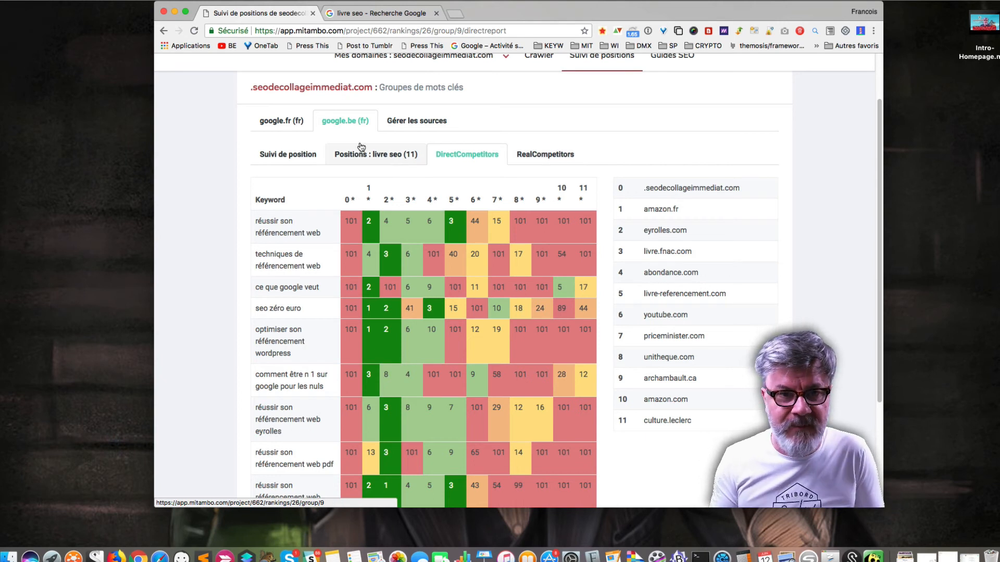
Step: Open the google.fr source of seodecollageimmediat.com from the position tracking overview and view its competitors form and keyword groups
scroll(360, 145, "up", 1)
left_click(605, 79)
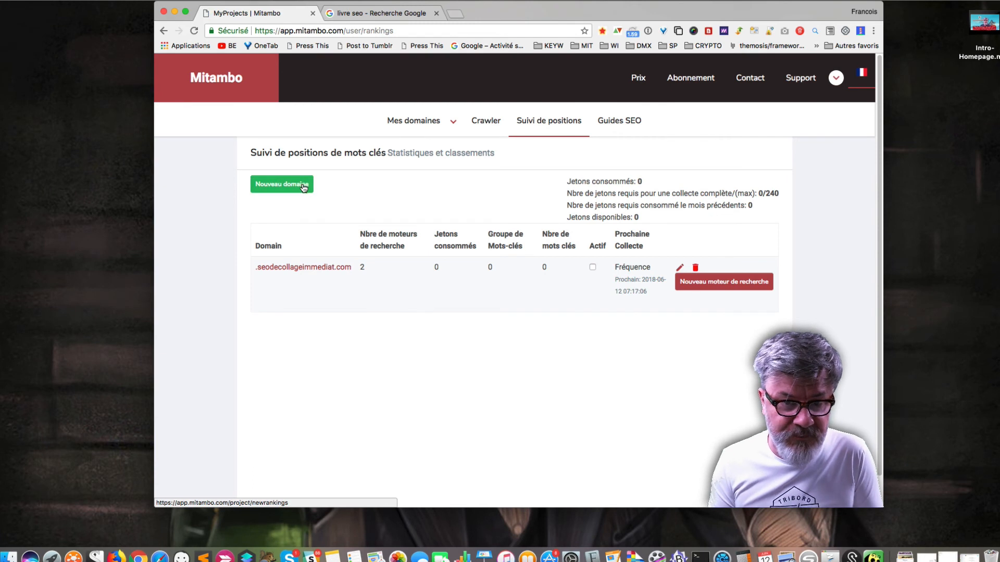
left_click(304, 269)
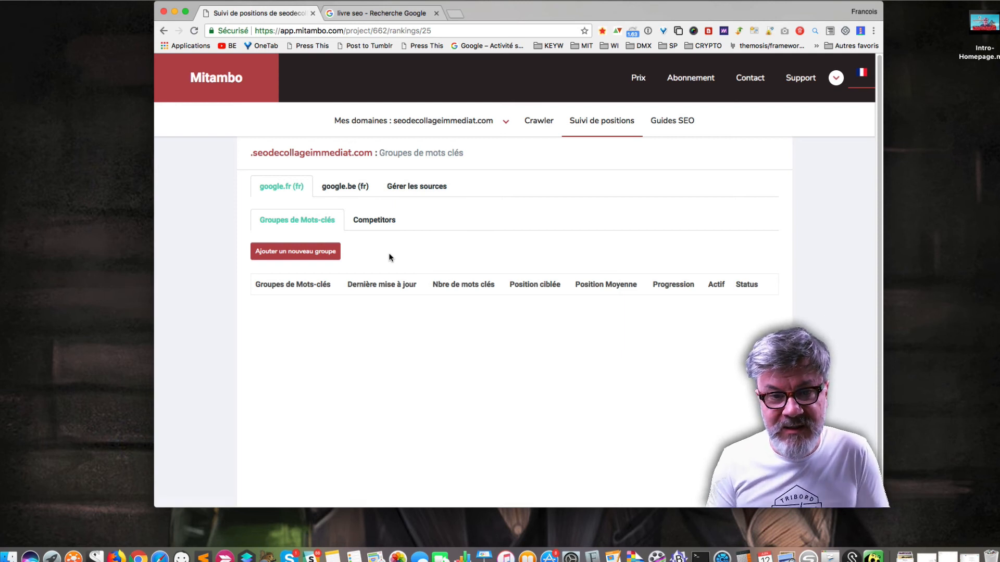
left_click(380, 220)
left_click(305, 302)
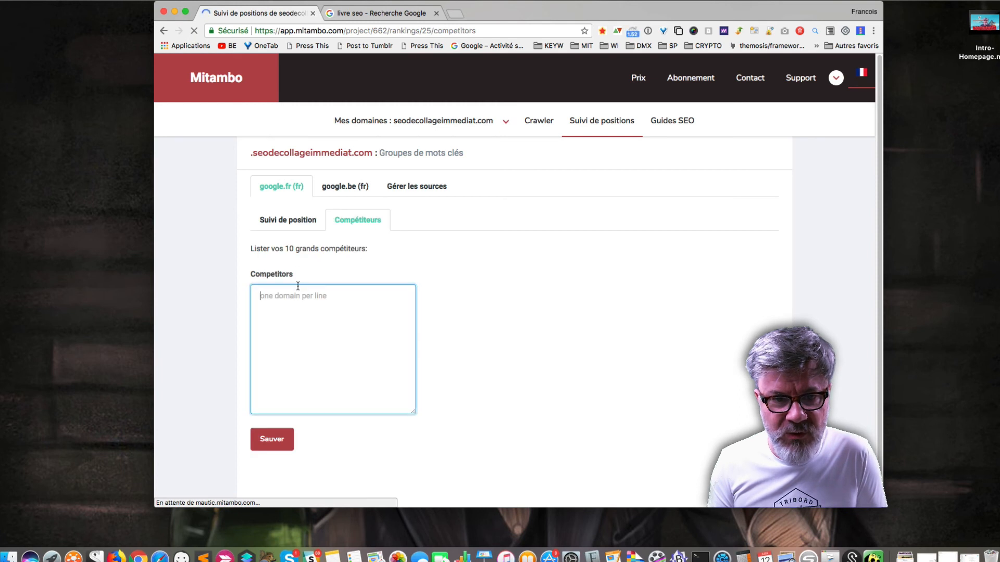
left_click(288, 222)
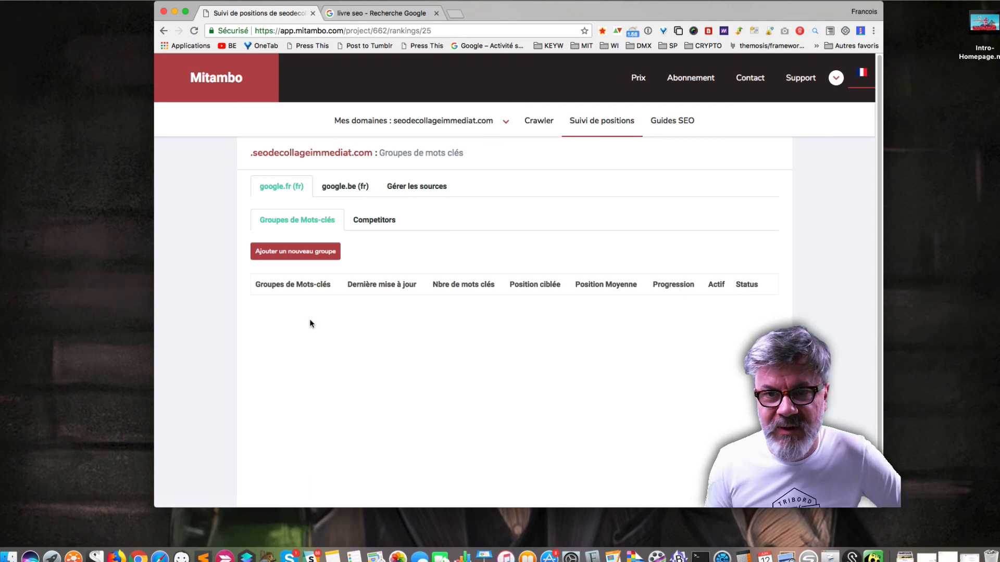
left_click(788, 2)
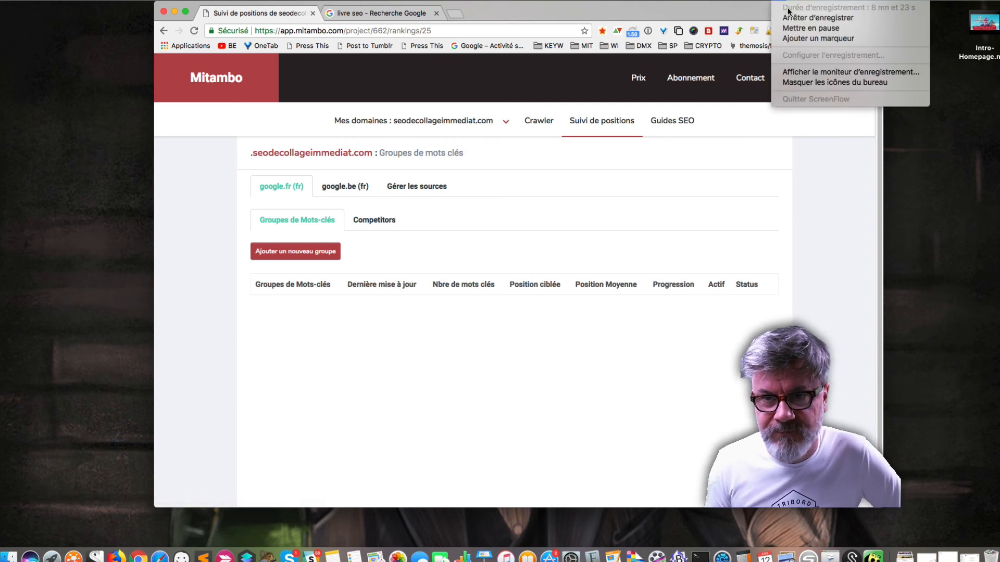